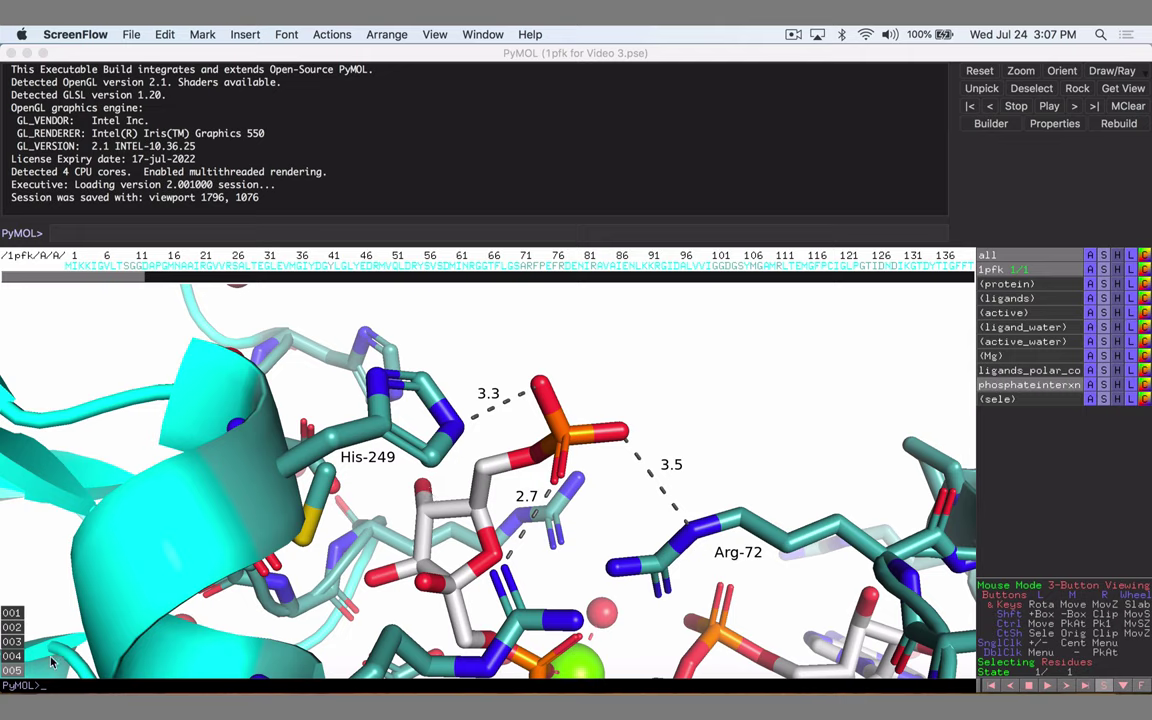
- Update scene 005 with the current view using the command "scene 005, update", and check it by recalling it from another scene
left_click(133, 232)
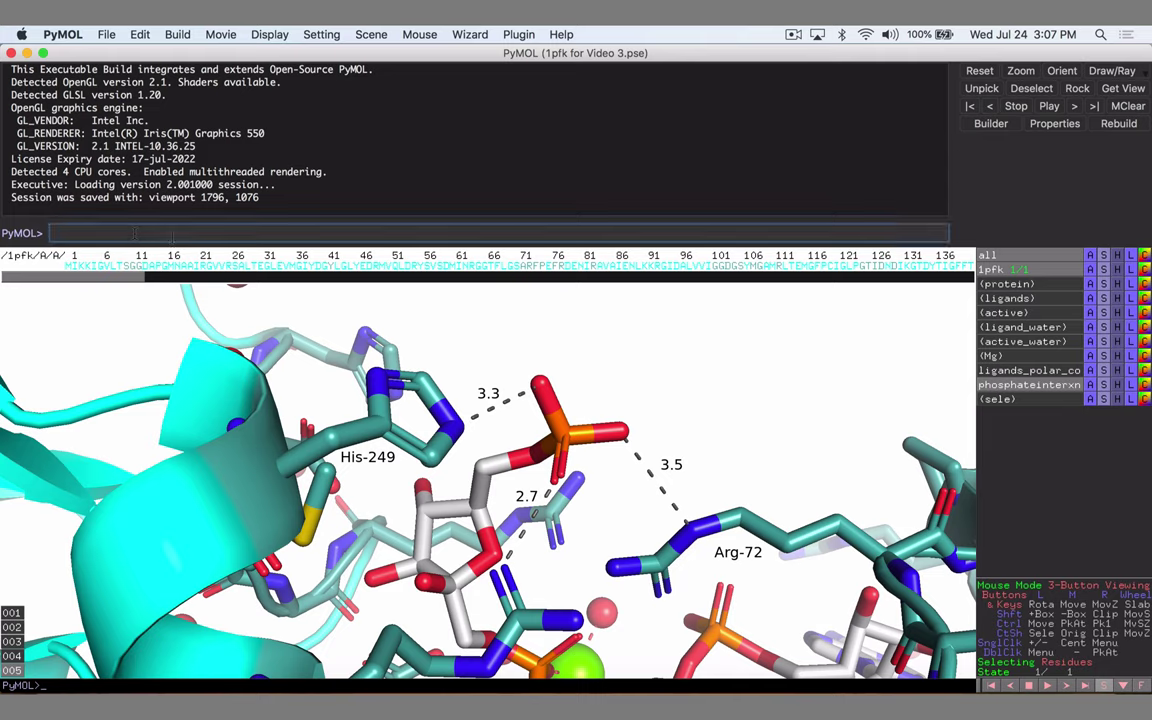
type("scene ")
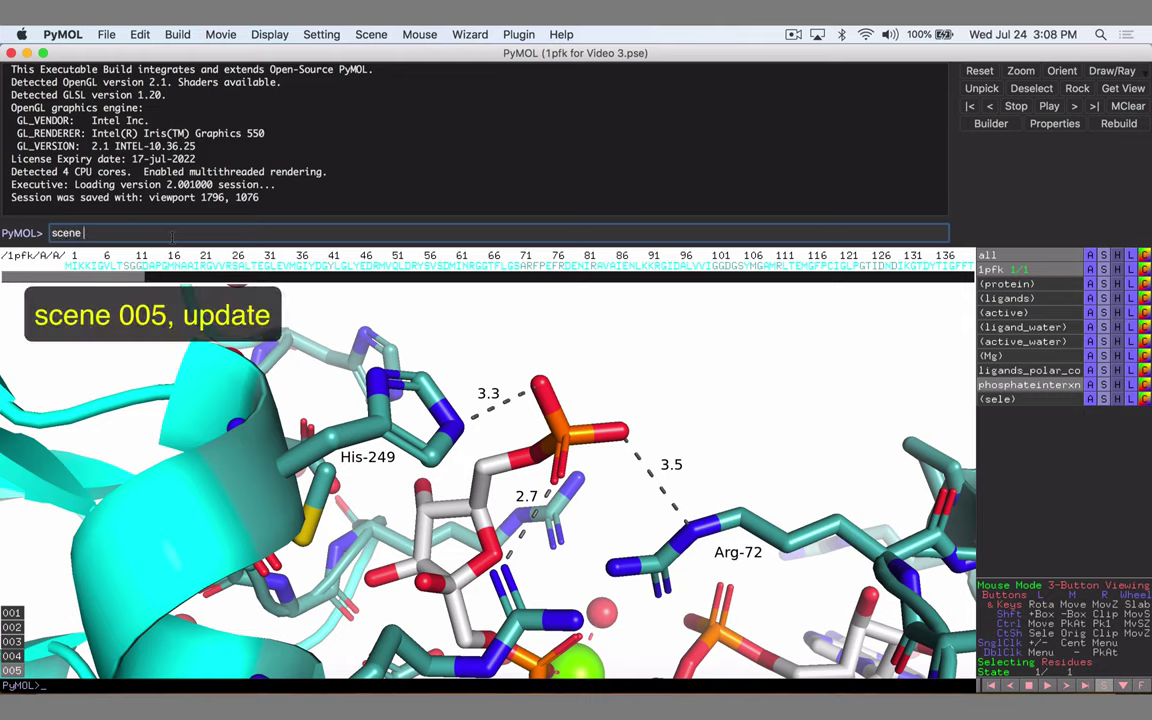
type("005, update")
key("Return")
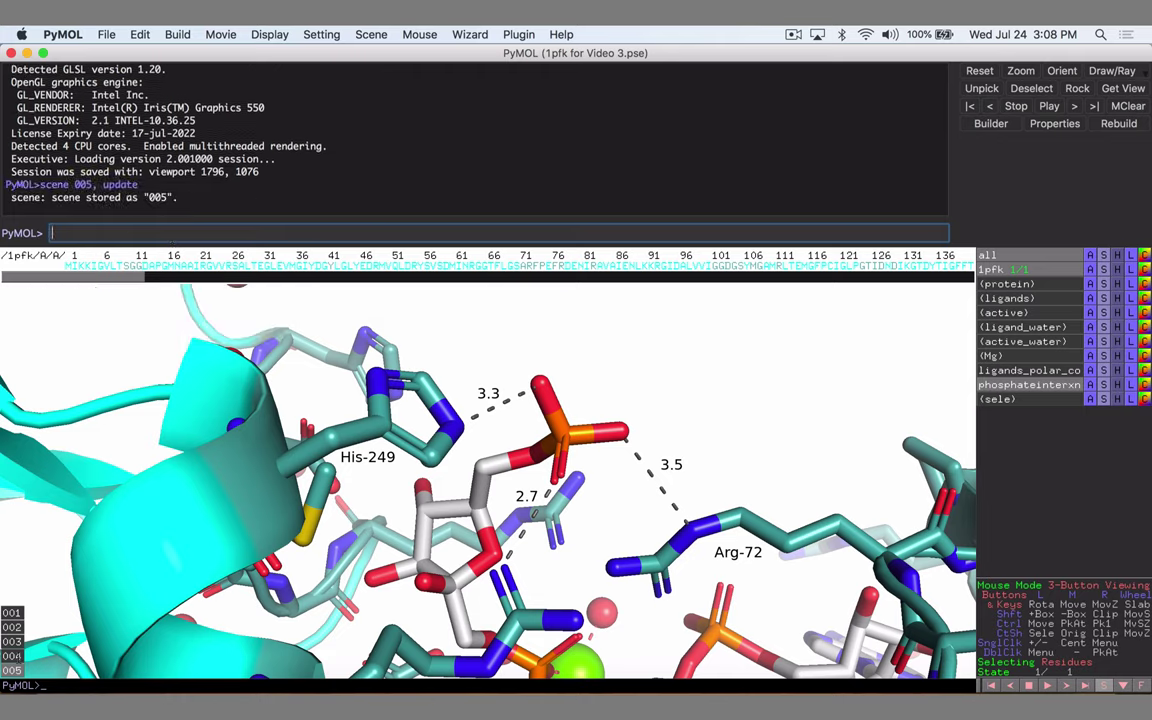
left_click(11, 612)
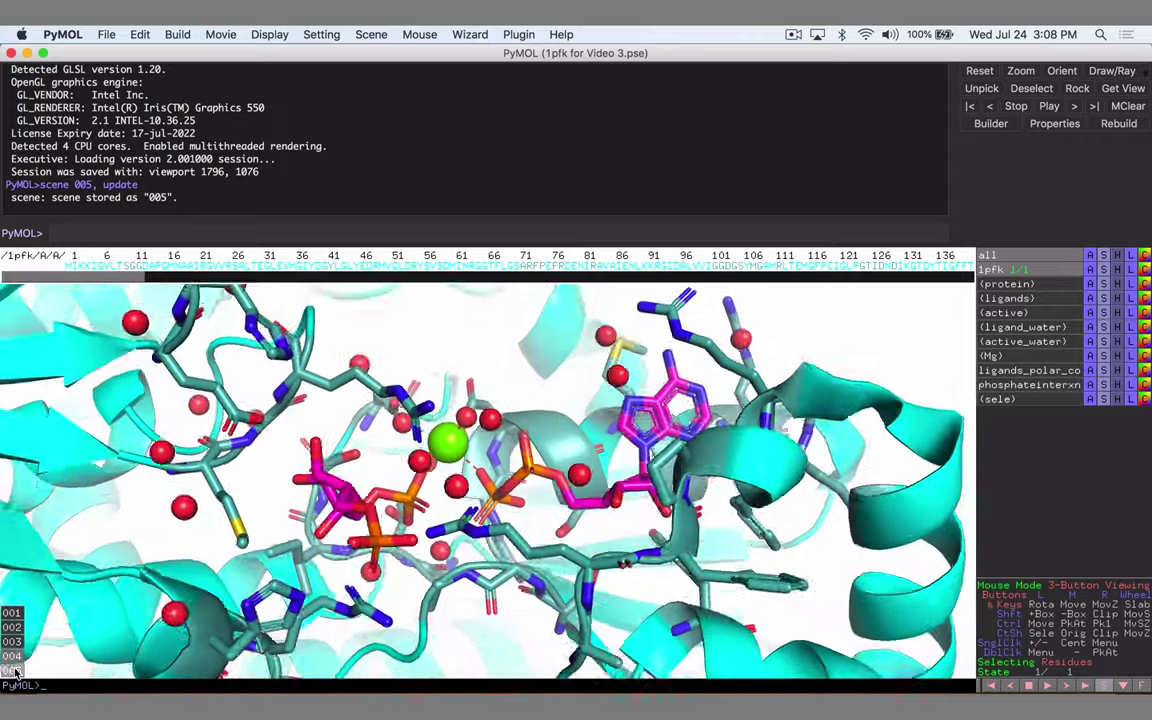
left_click(12, 670)
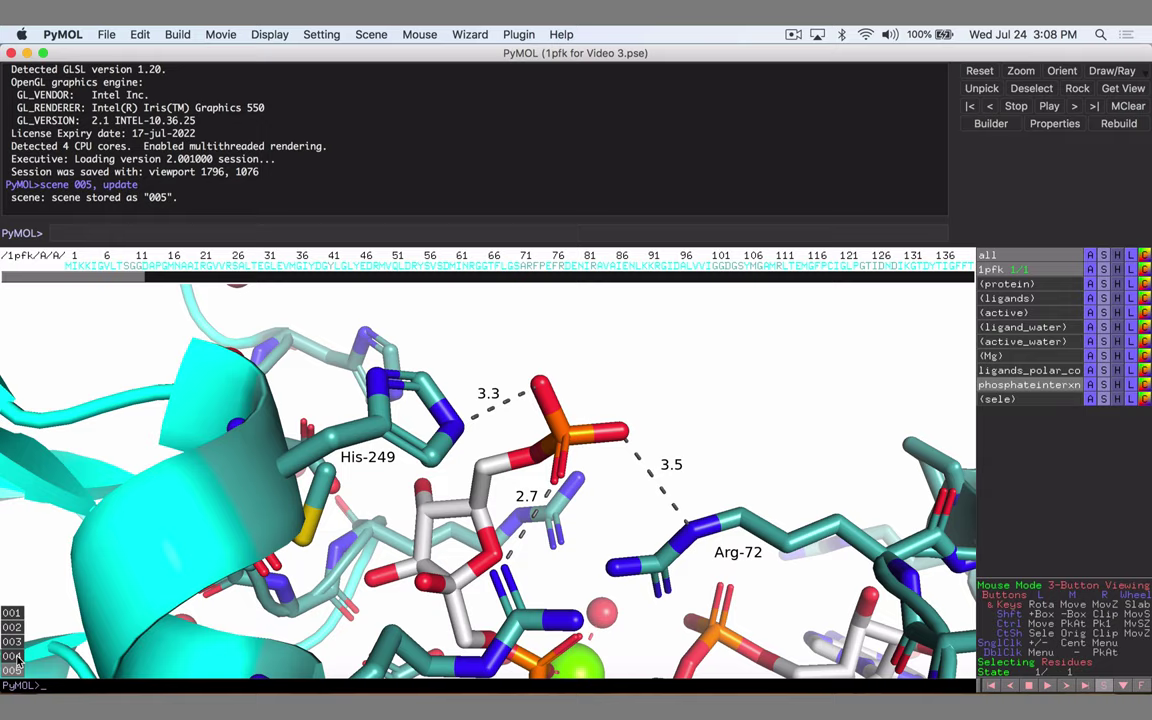
- Recall scene 004 and color the ligands selection by element with white carbons
left_click(12, 656)
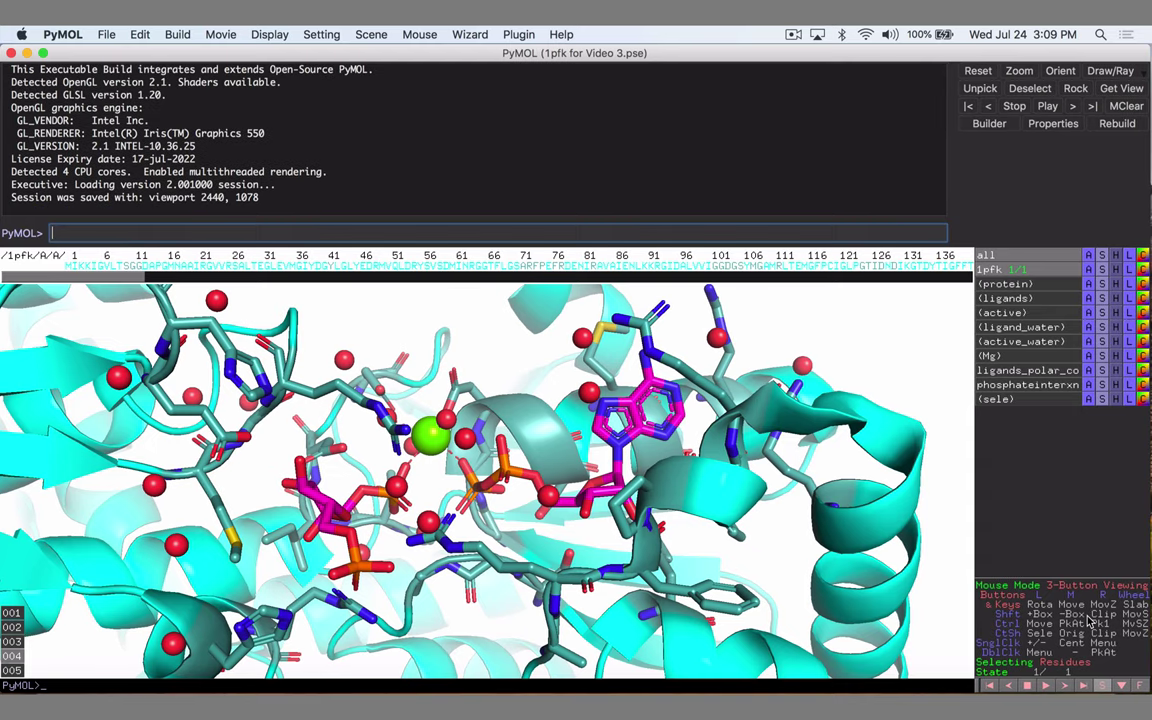
left_click(1143, 298)
mouse_move(1108, 320)
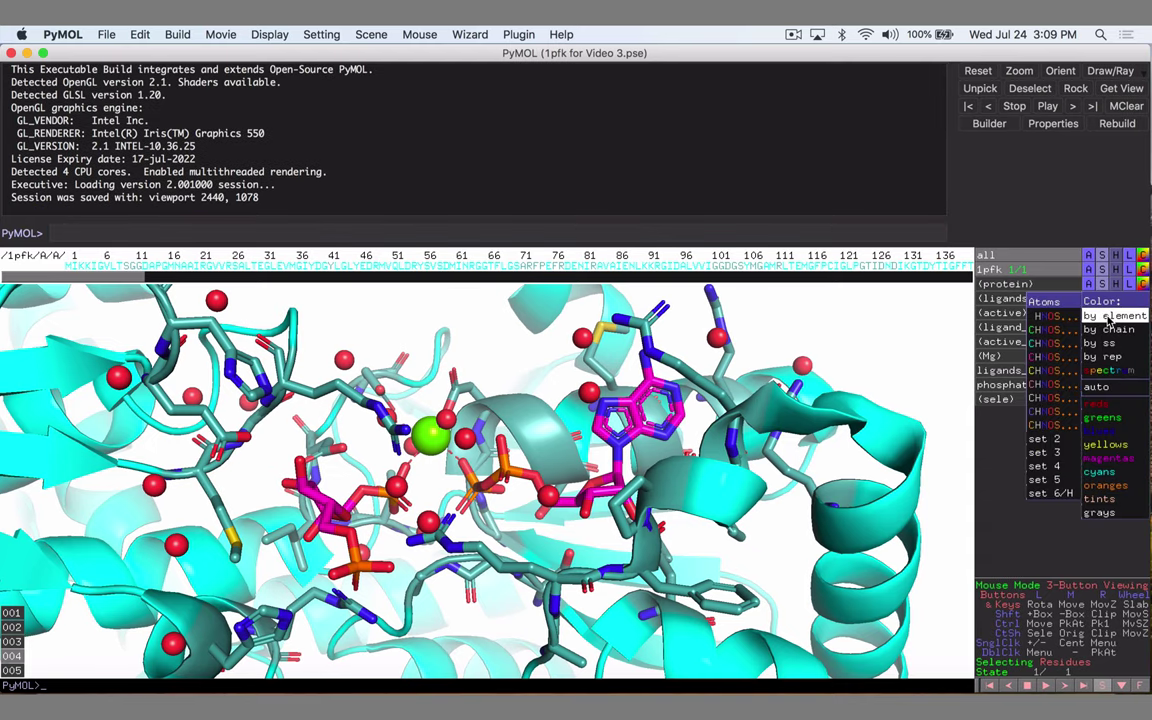
left_click(1038, 399)
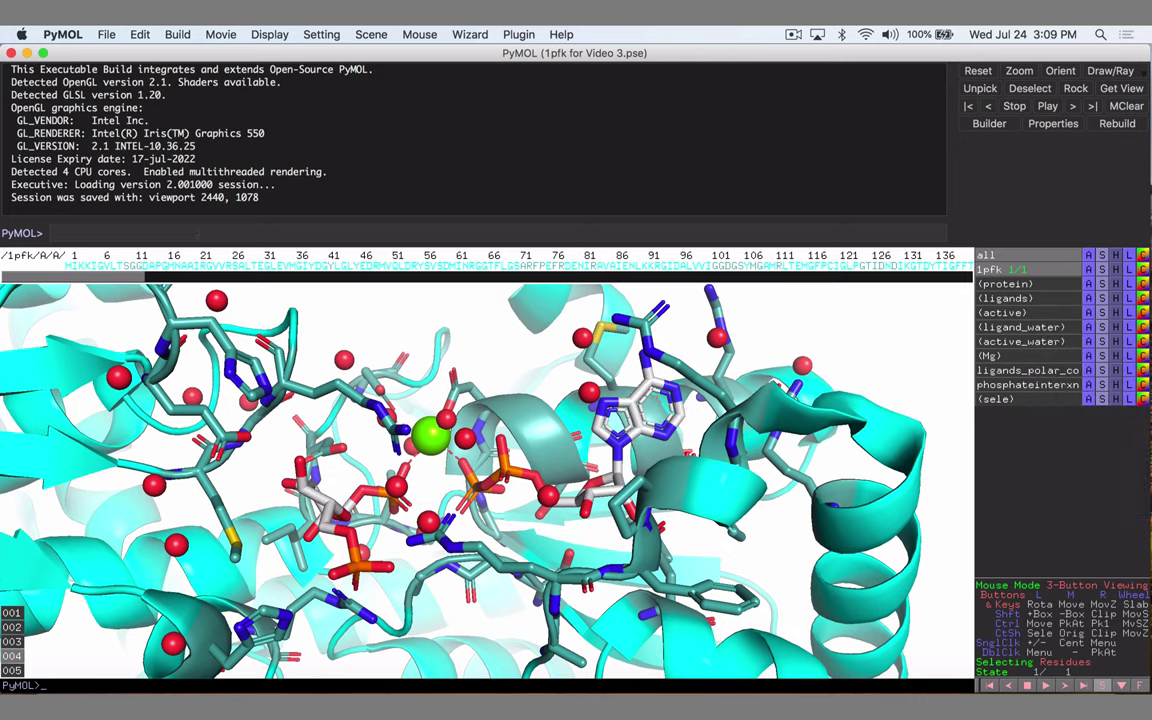
- Store the recolored ligands in scene 004 by running "scene 004, update"
left_click(190, 233)
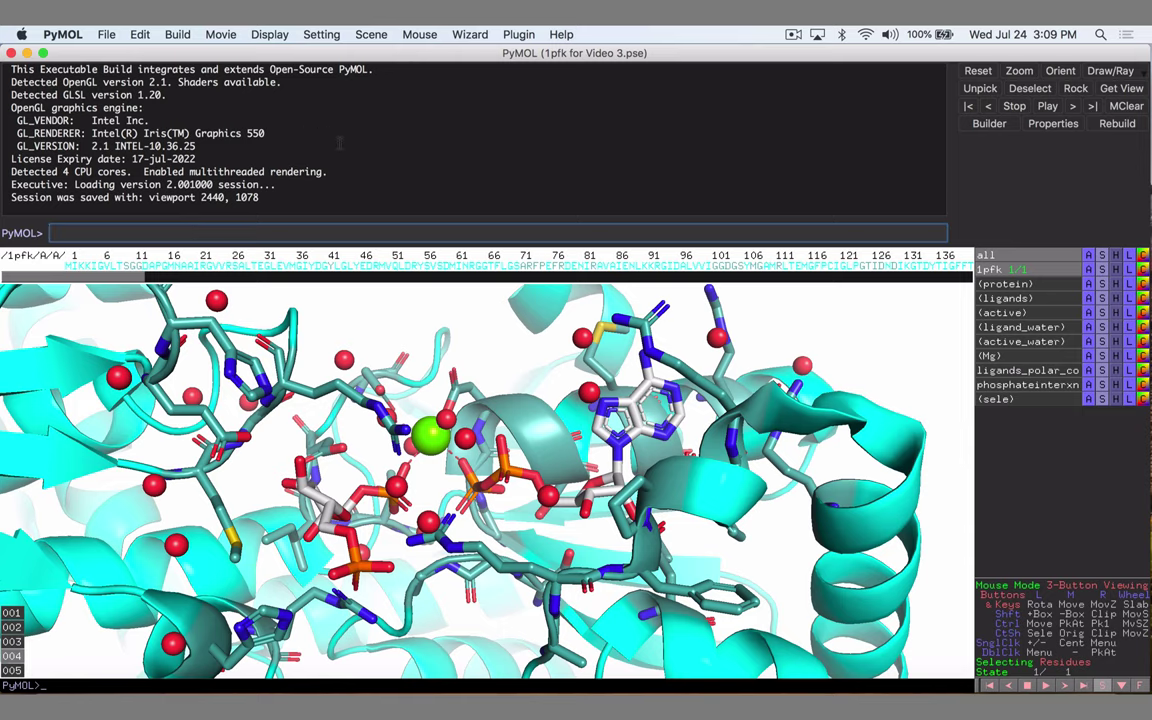
key("ctrl+Page_Down")
type("scene")
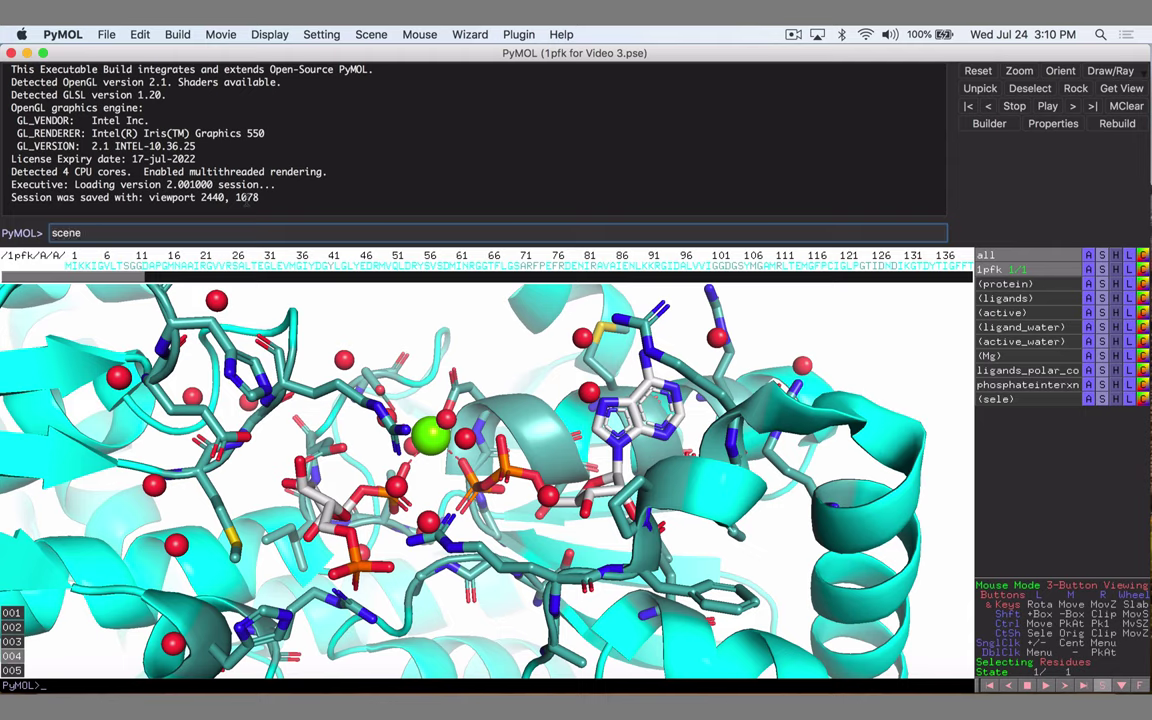
type(" 004, update")
key("Return")
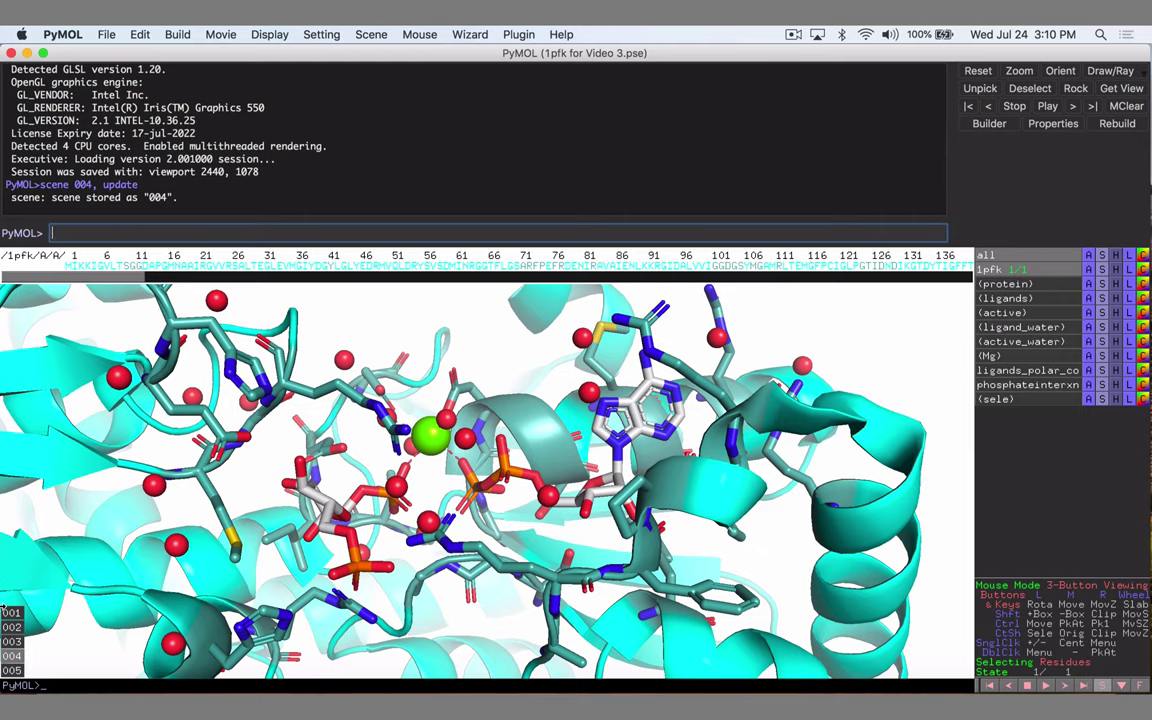
- Check scenes 005 and 004 by recalling each in turn, and open scene 003
left_click(13, 670)
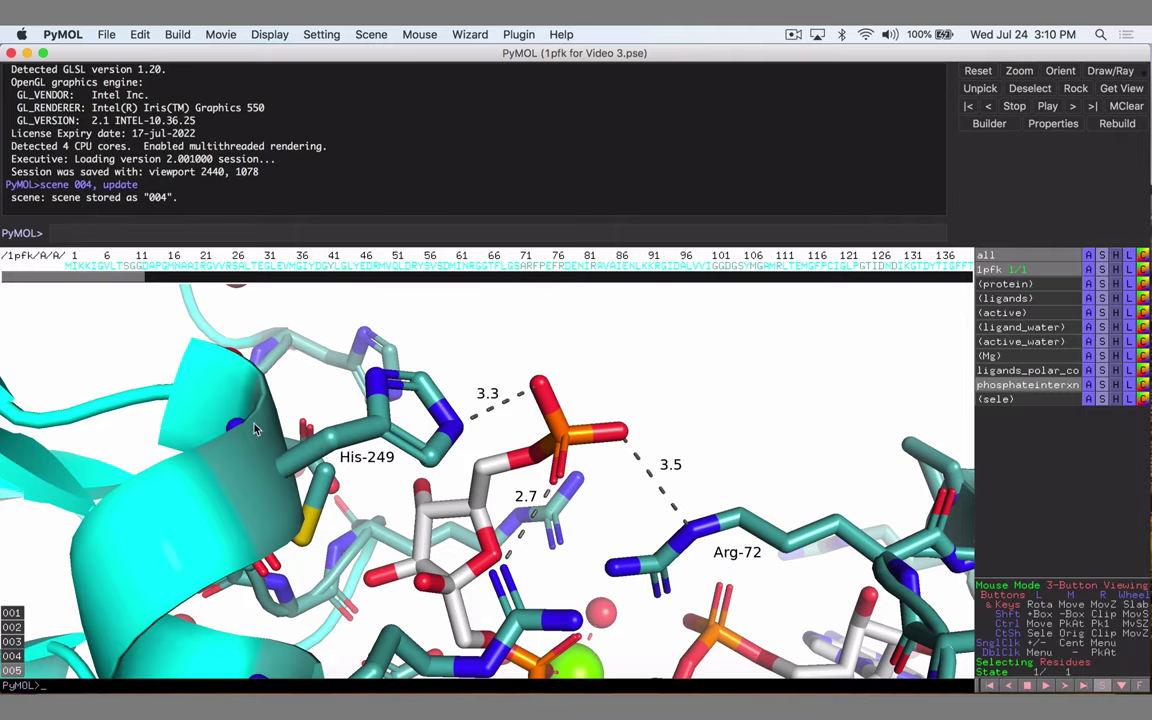
left_click(13, 656)
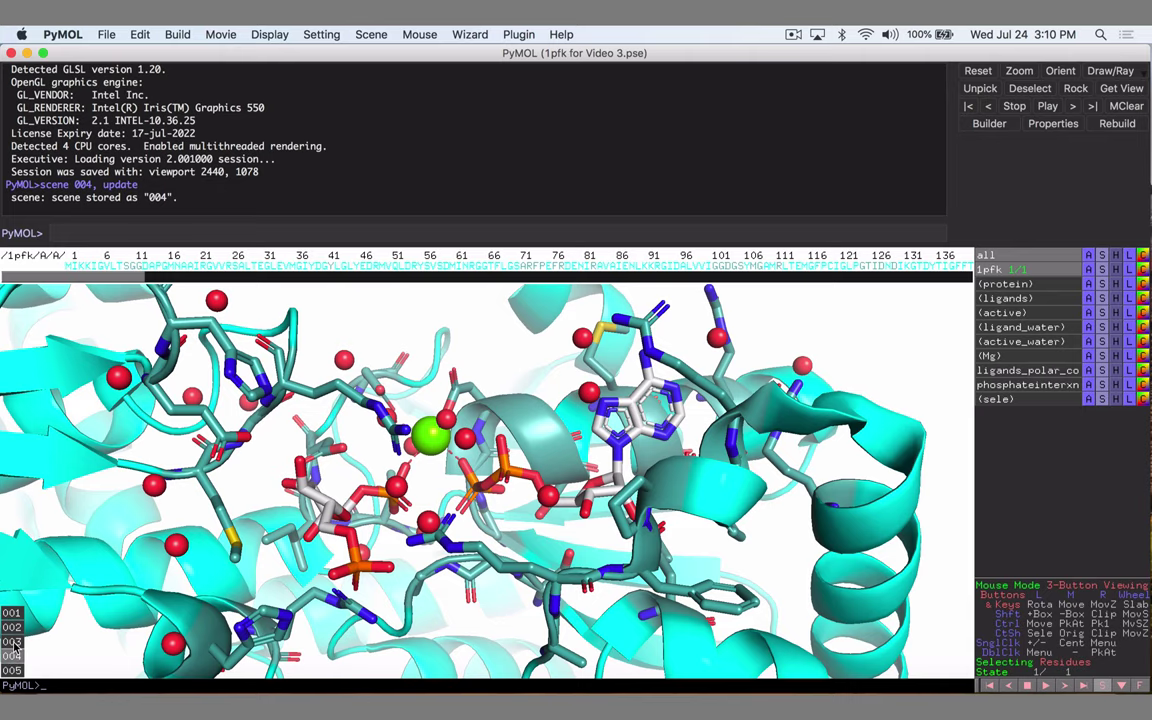
left_click(13, 643)
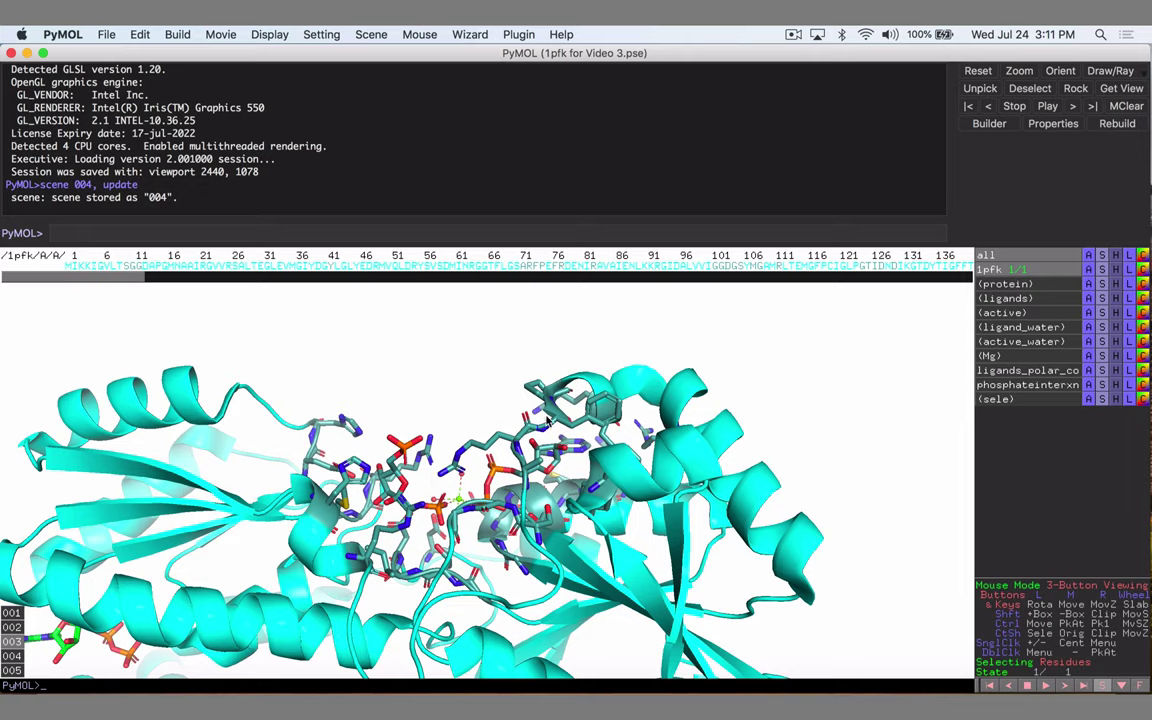
left_click(1141, 298)
mouse_move(1110, 316)
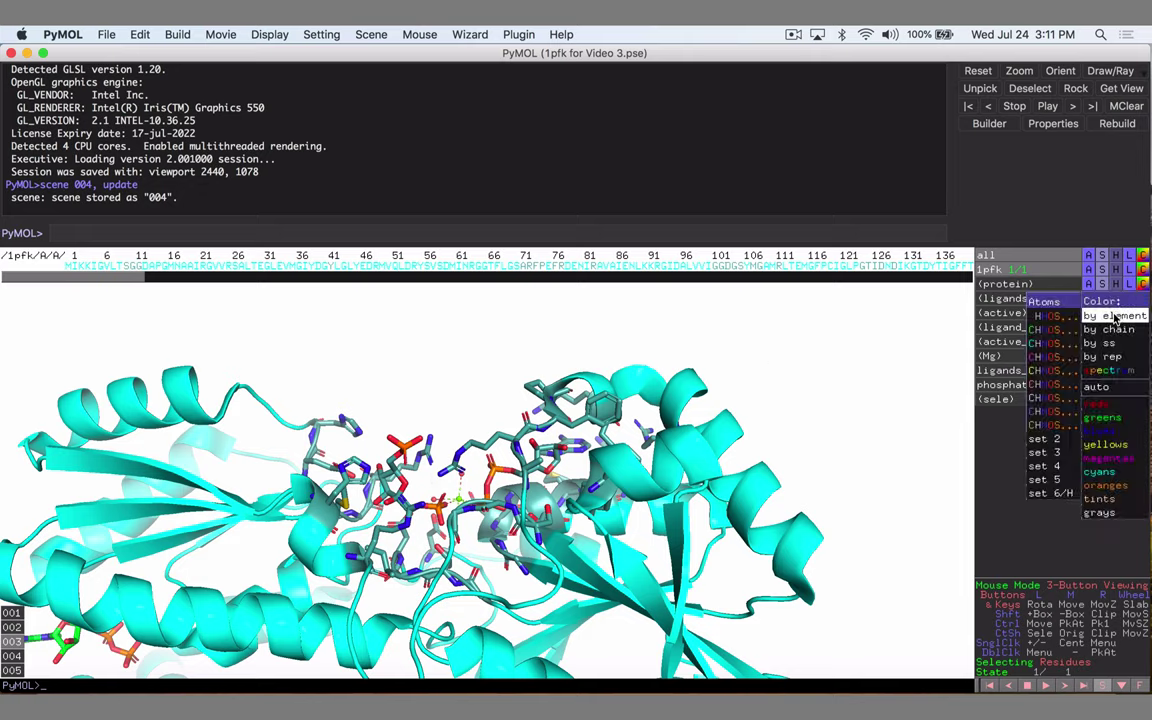
left_click(1050, 370)
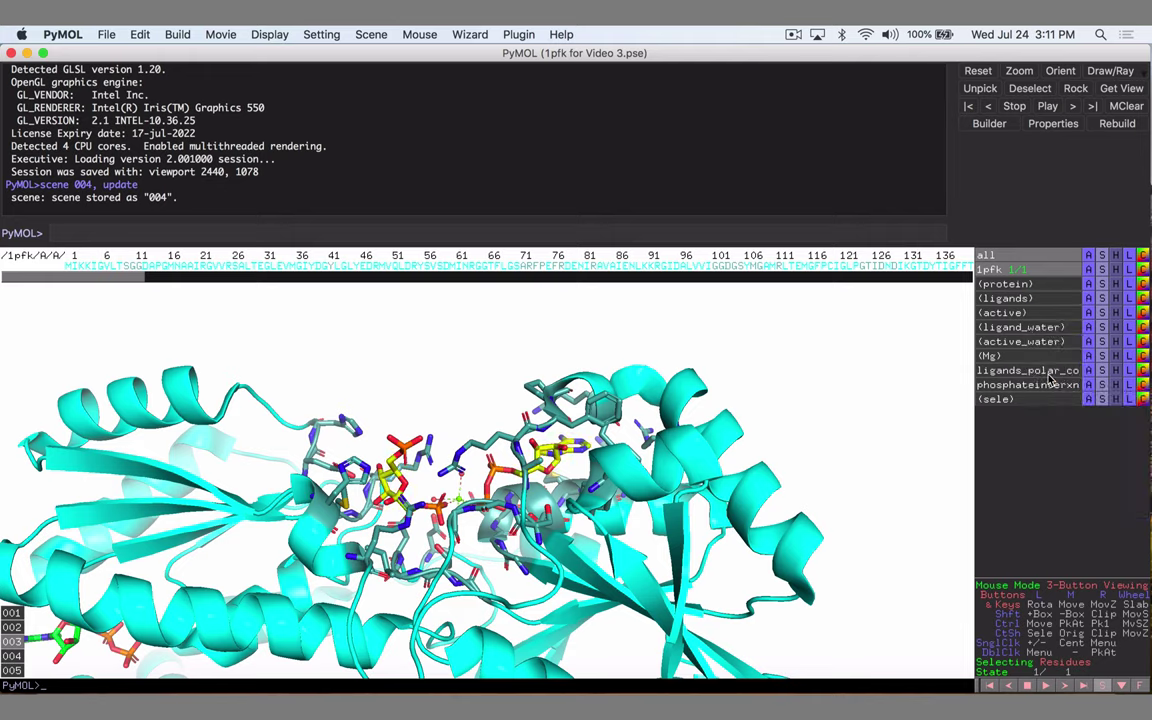
- Color the ligands selection in scene 003 by element with white carbons
left_click(1143, 299)
mouse_move(1110, 316)
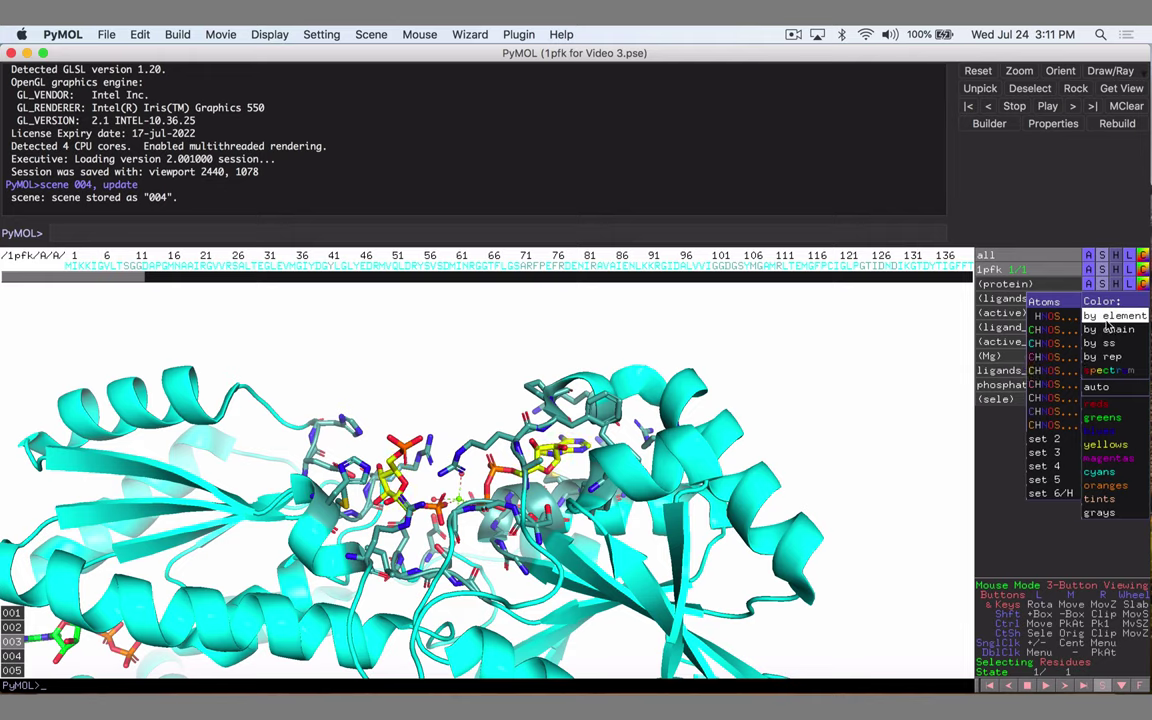
left_click(1046, 400)
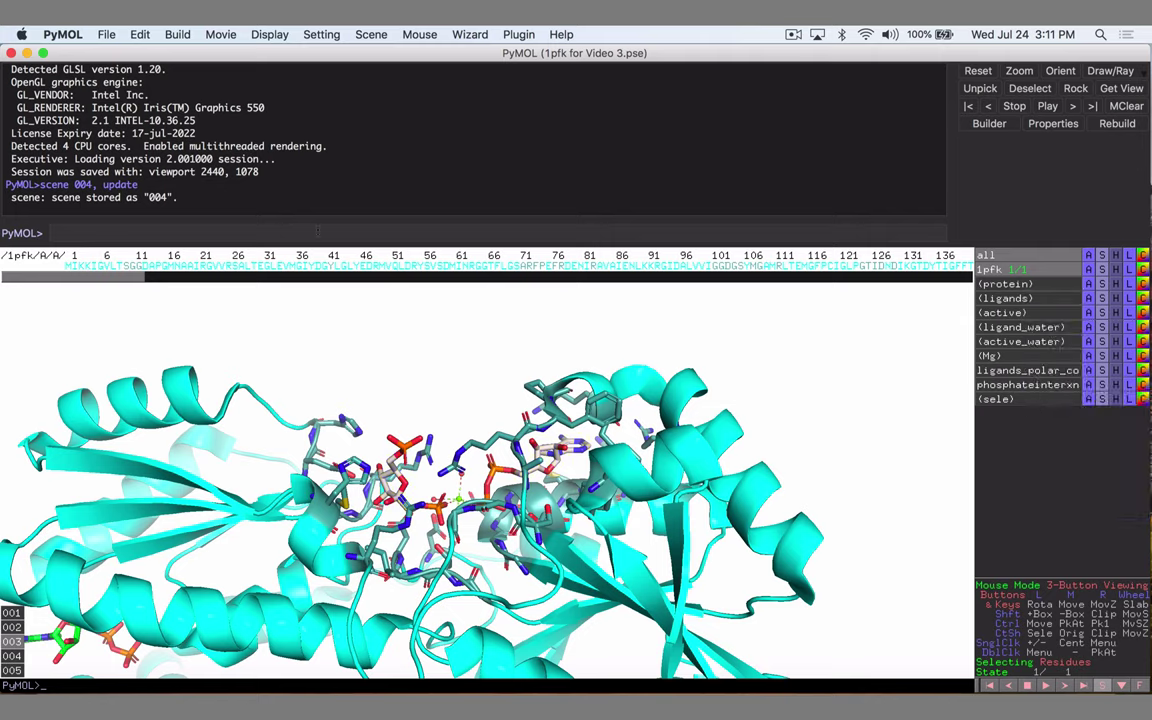
- Store the ligand coloring in scene 003 by reusing the previous command as "scene 003, update"
left_click(318, 231)
key("Up")
key("Left")
key("Left")
key("Left")
key("Left")
key("Left")
key("Left")
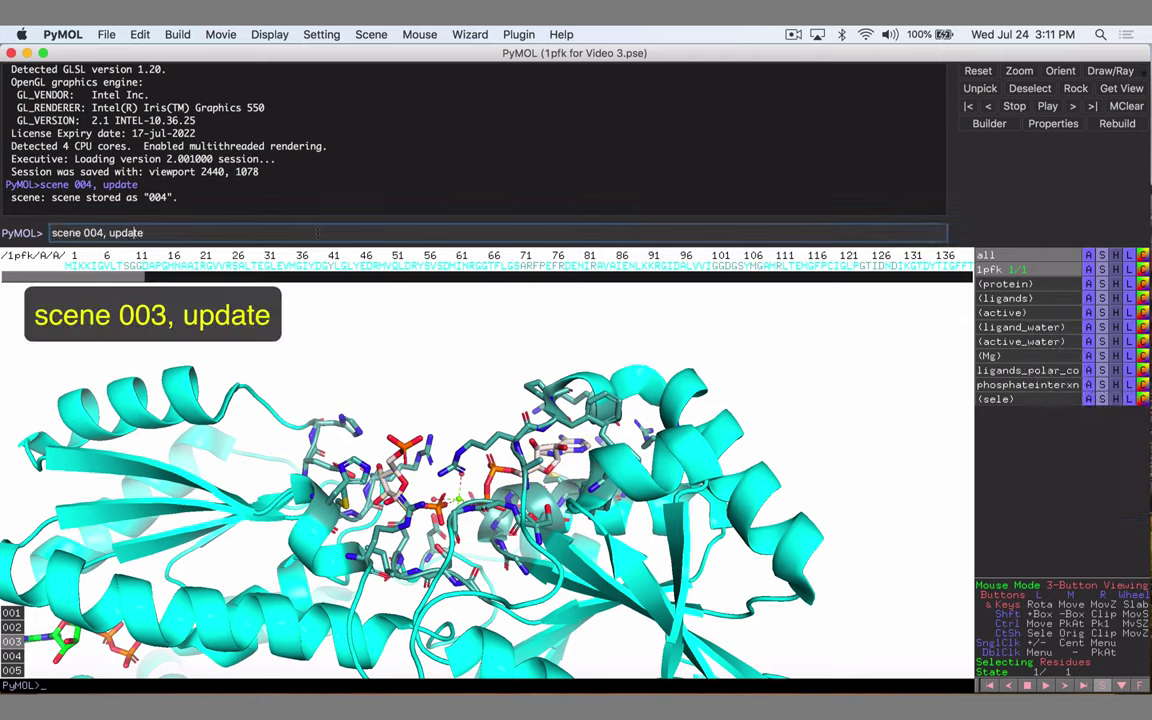
key("BackSpace")
type("3")
key("Return")
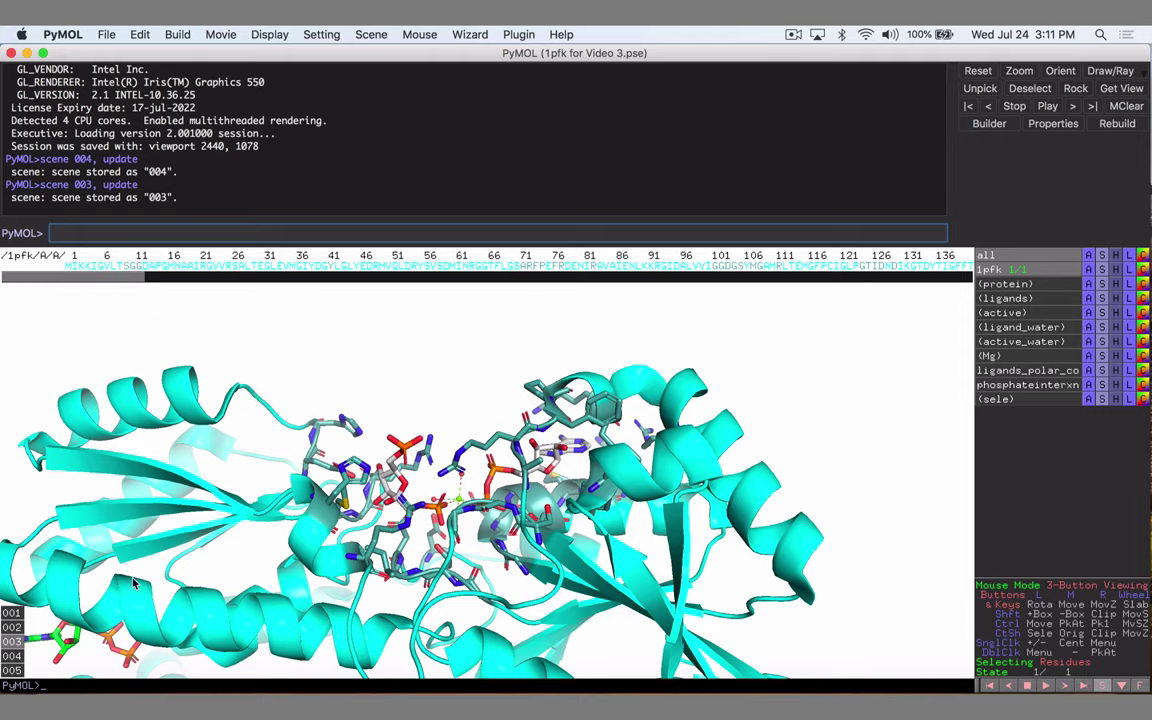
- Recall scene 002 and color the ligands selection by element with white carbons
left_click(14, 628)
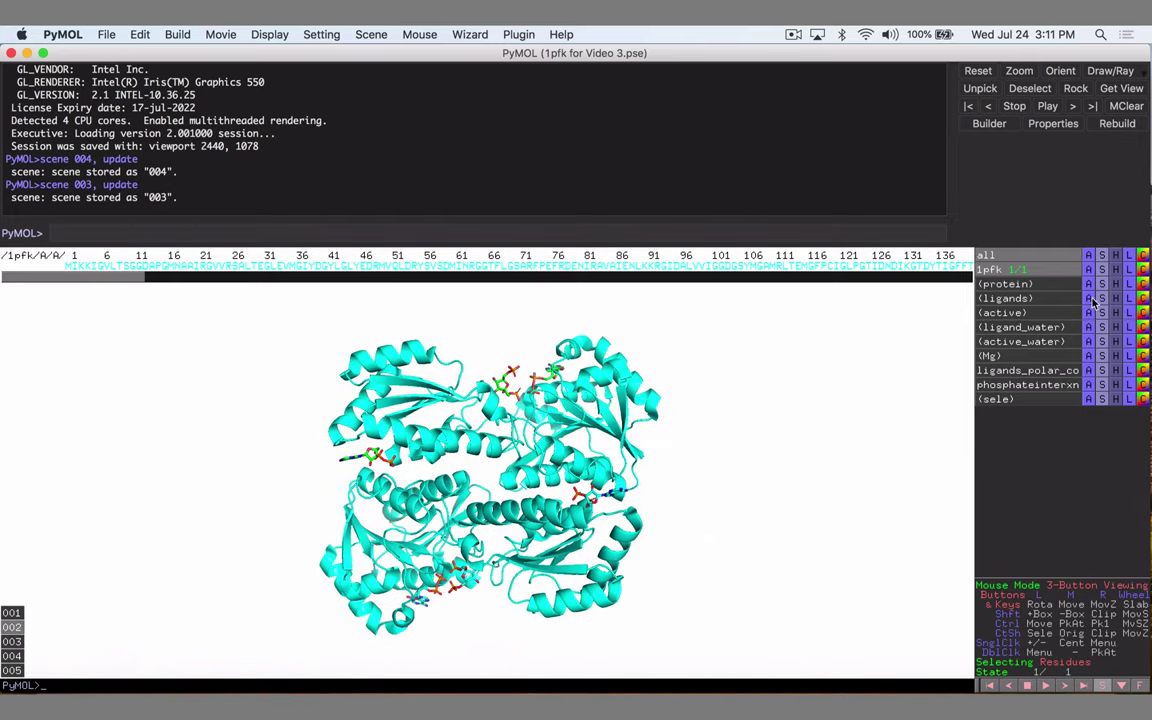
left_click(1143, 298)
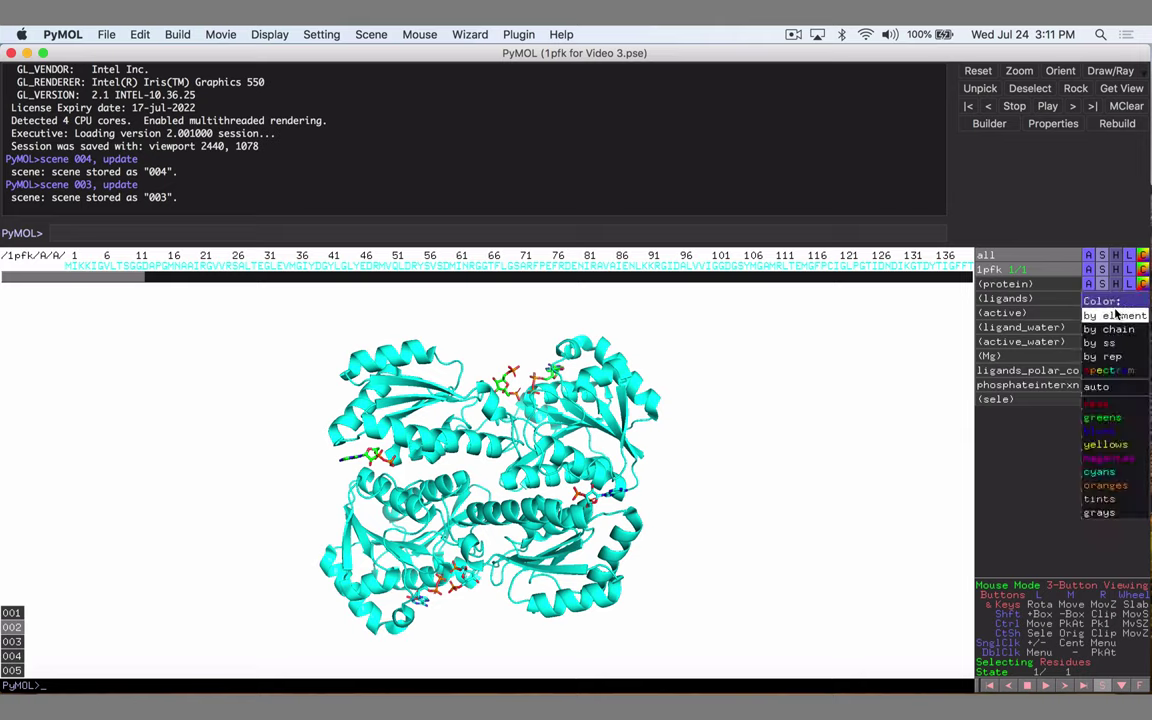
mouse_move(1112, 316)
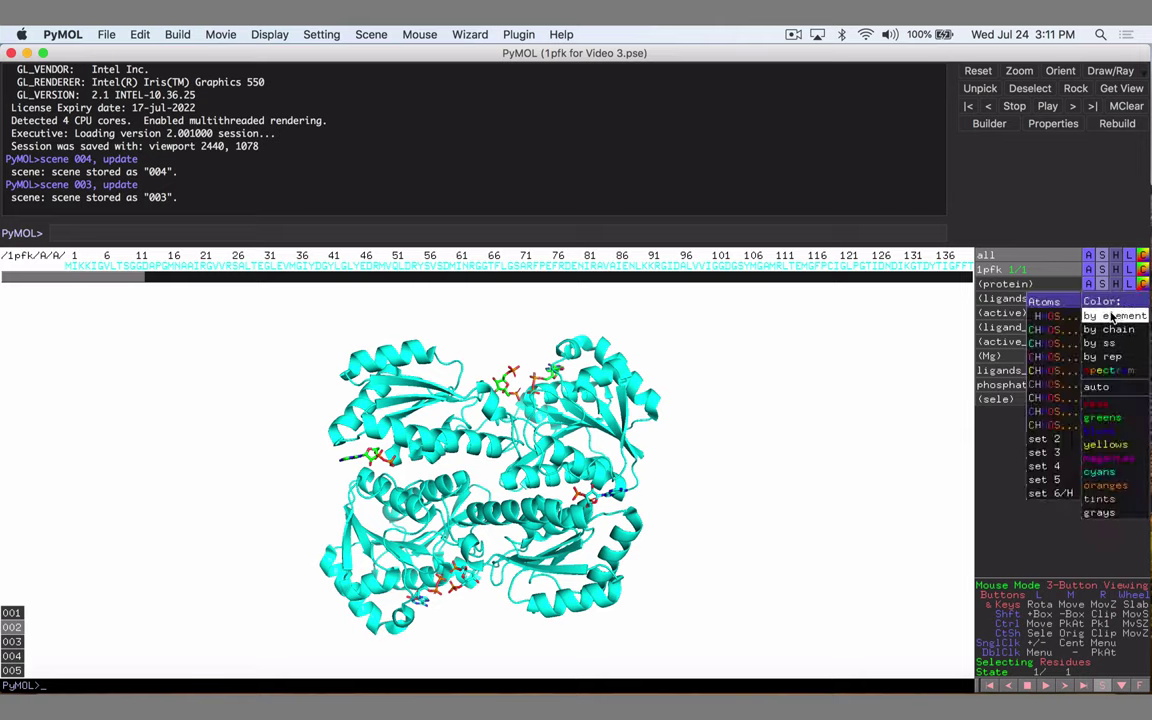
left_click(1043, 404)
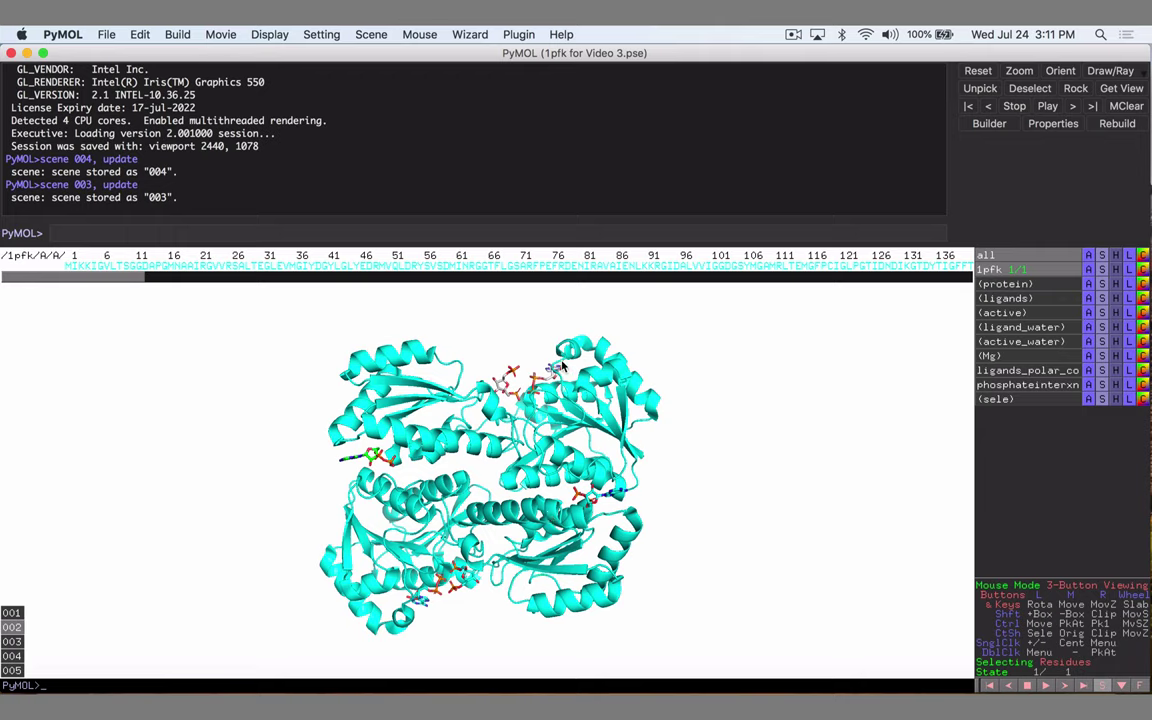
- Locate the ligands selection in the sequence, select the other MG, ADP and FBP residues from E/A/327 to L/B/326, and hide them
left_click(1004, 300)
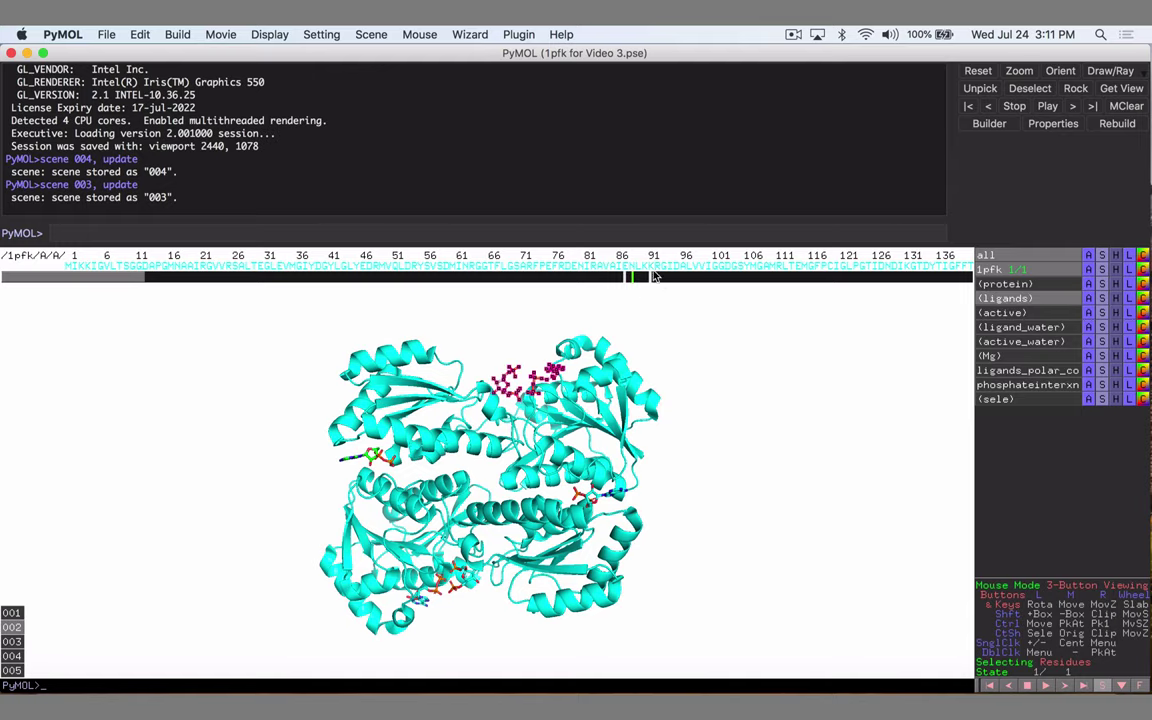
left_click_drag(121, 281, 710, 342)
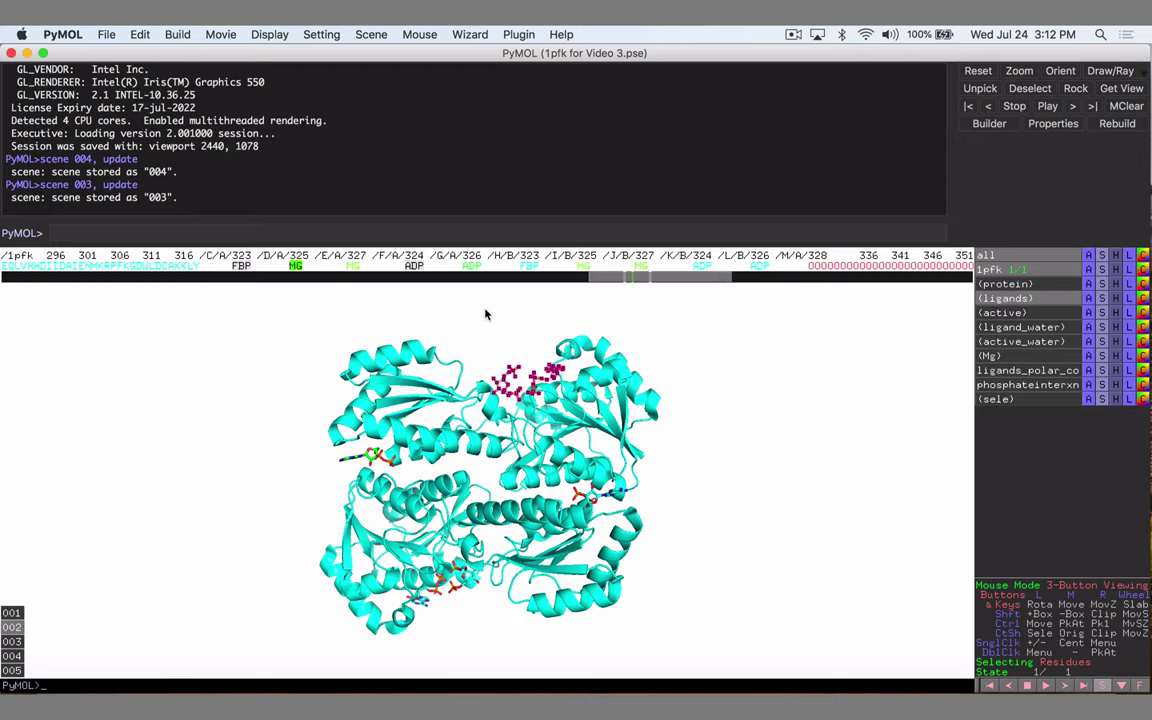
left_click(253, 354)
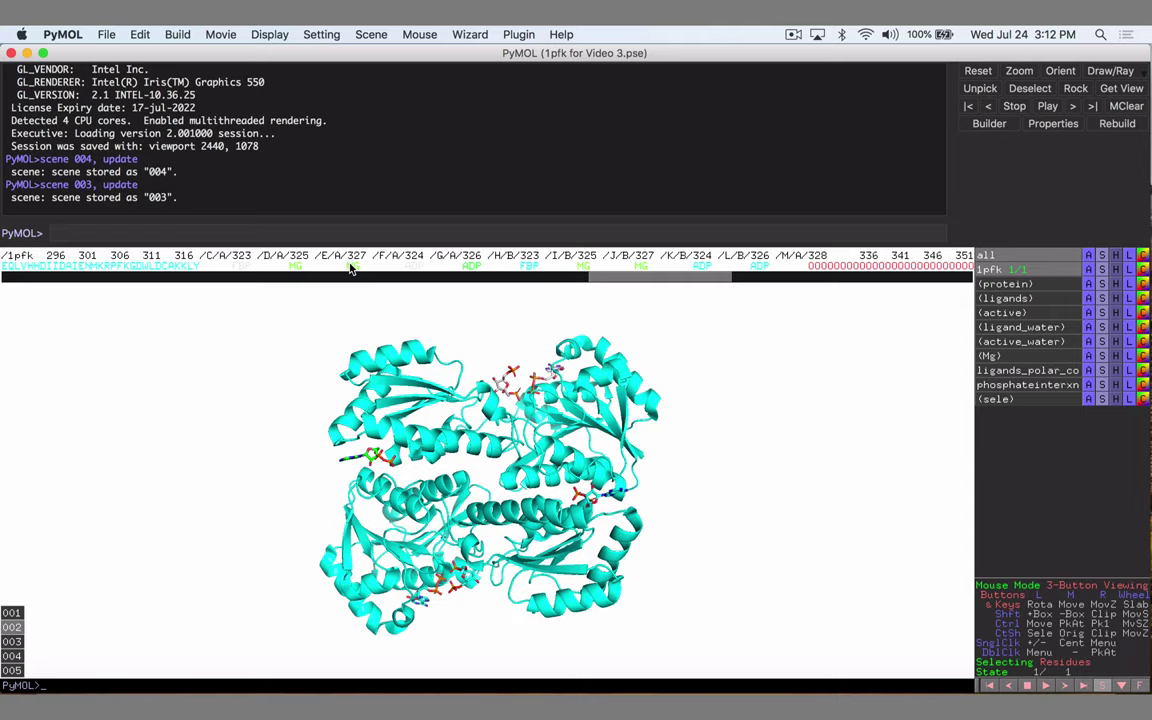
left_click_drag(350, 268, 762, 272)
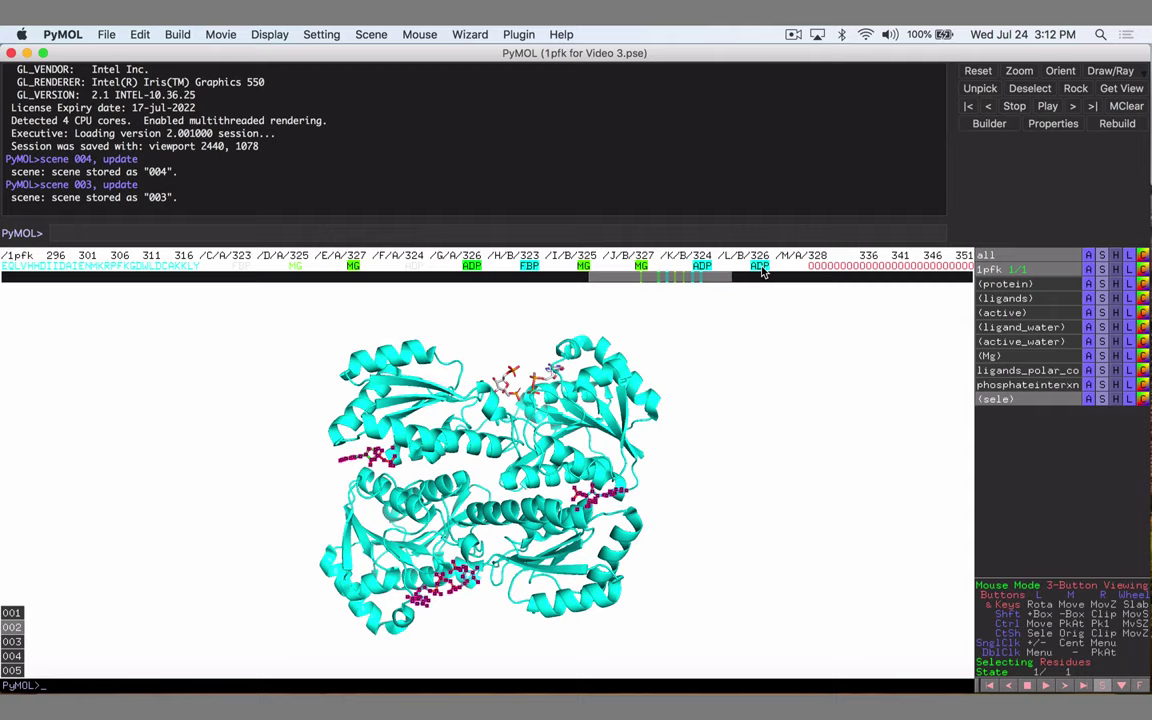
left_click(1117, 402)
left_click(836, 538)
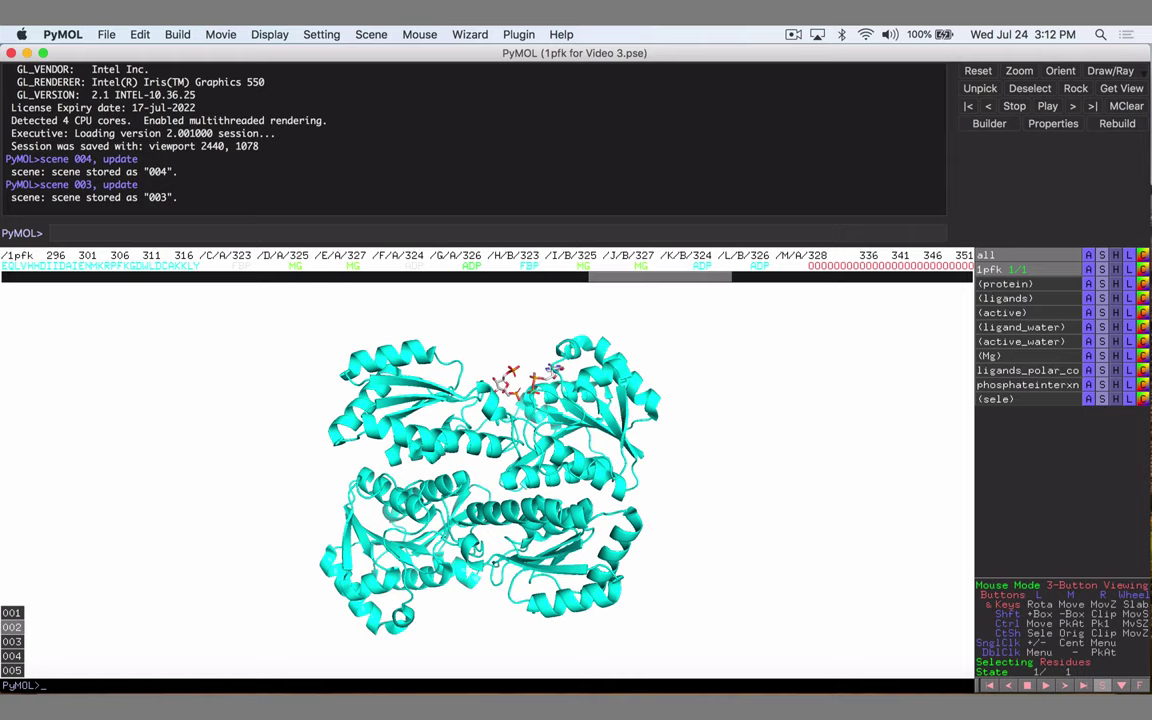
- Store the recolored view with the extra ligands hidden in scene 002 by running "scene 002, update"
left_click(170, 229)
key("Up")
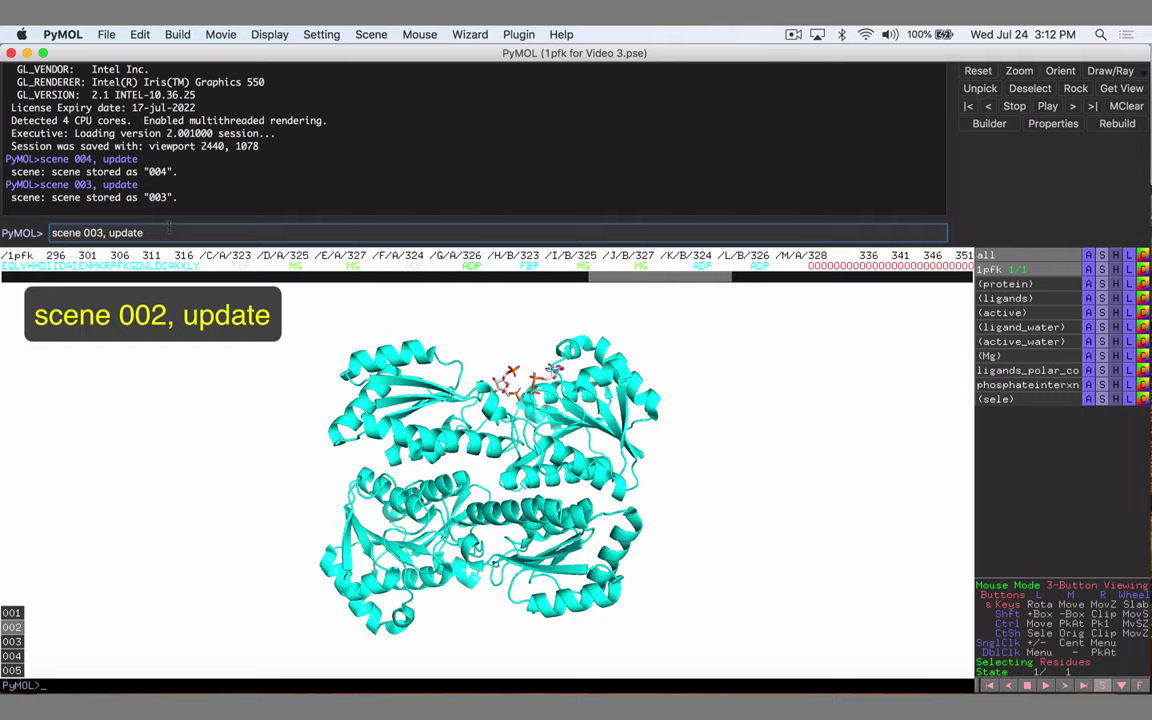
key("Left")
key("Left")
key("Left")
key("Left")
key("Left")
key("Left")
key("Left")
key("Left")
key("BackSpace")
type("2")
key("Return")
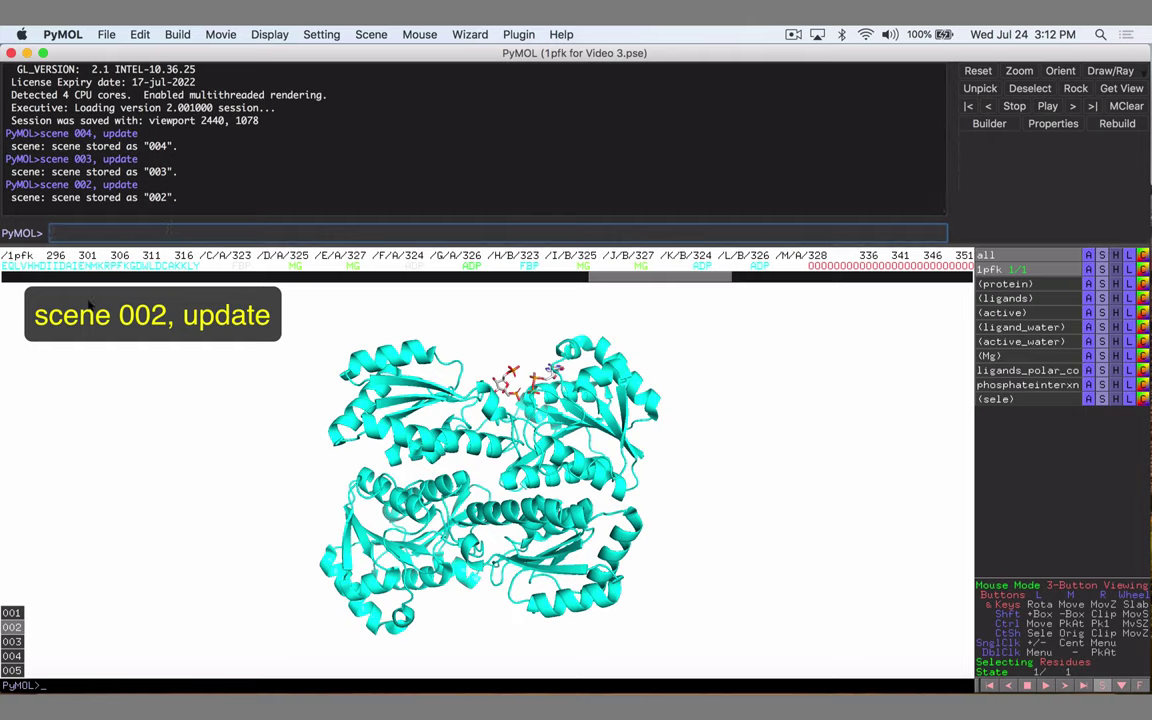
- Review the stored scenes by recalling 001, 002, 003, 004 and 005 in sequence
left_click(13, 614)
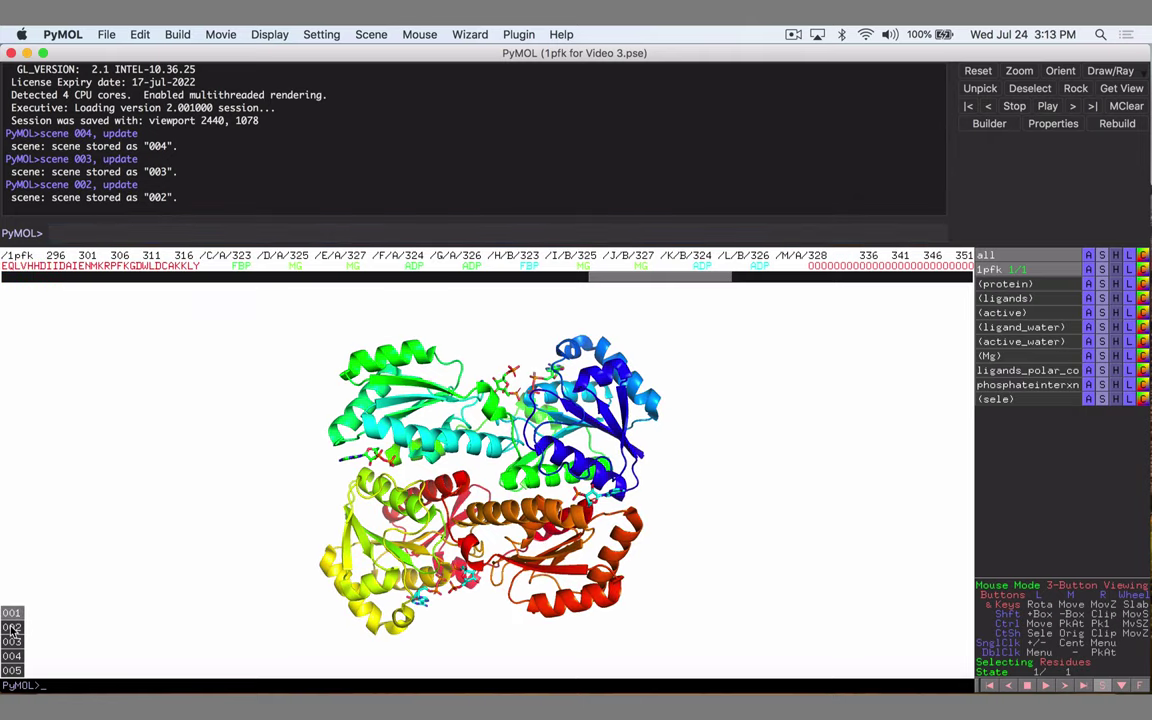
left_click(12, 628)
left_click(12, 642)
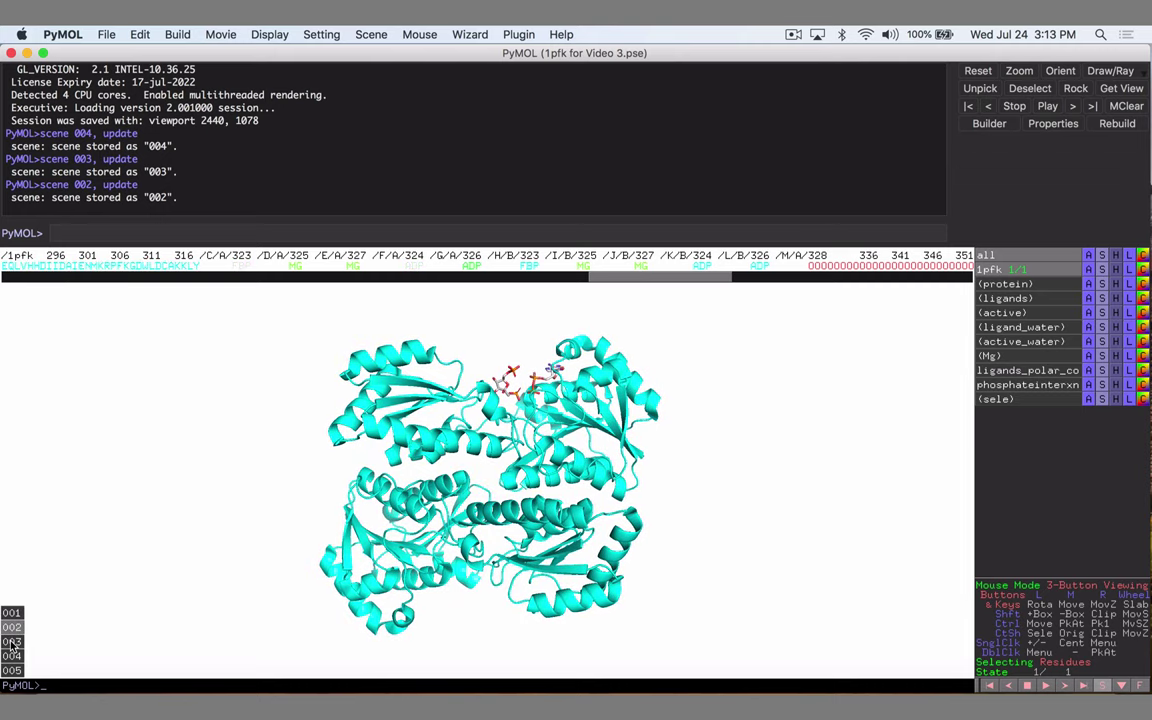
left_click(12, 656)
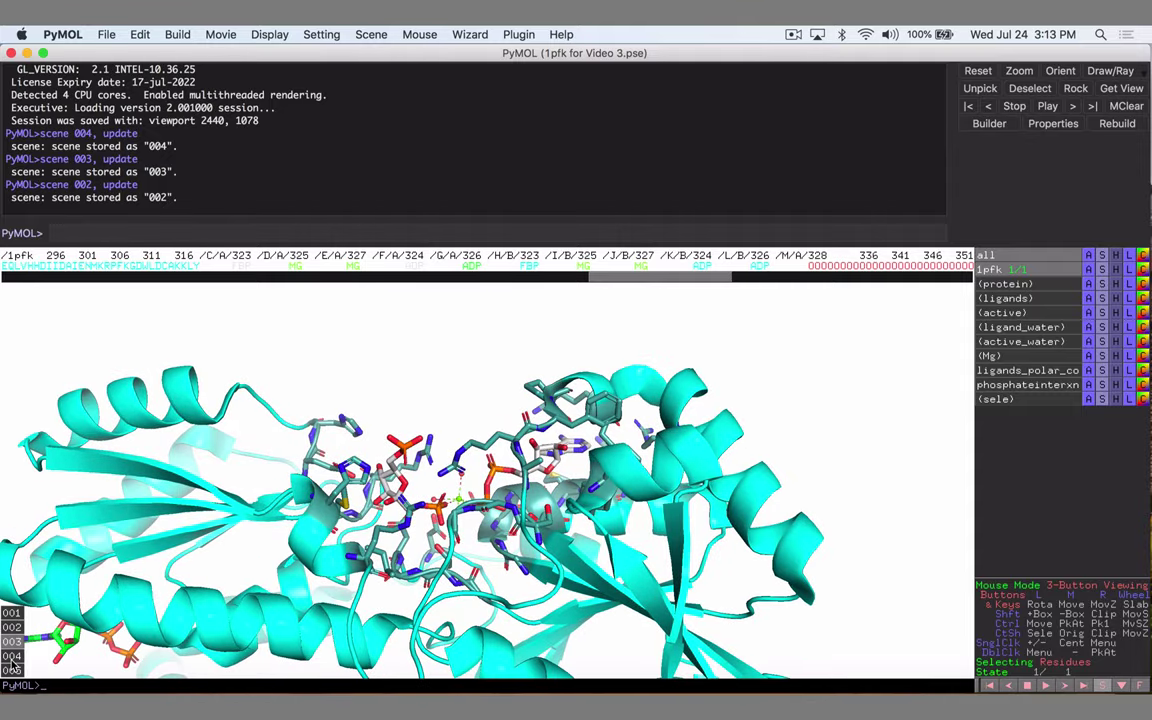
left_click(12, 668)
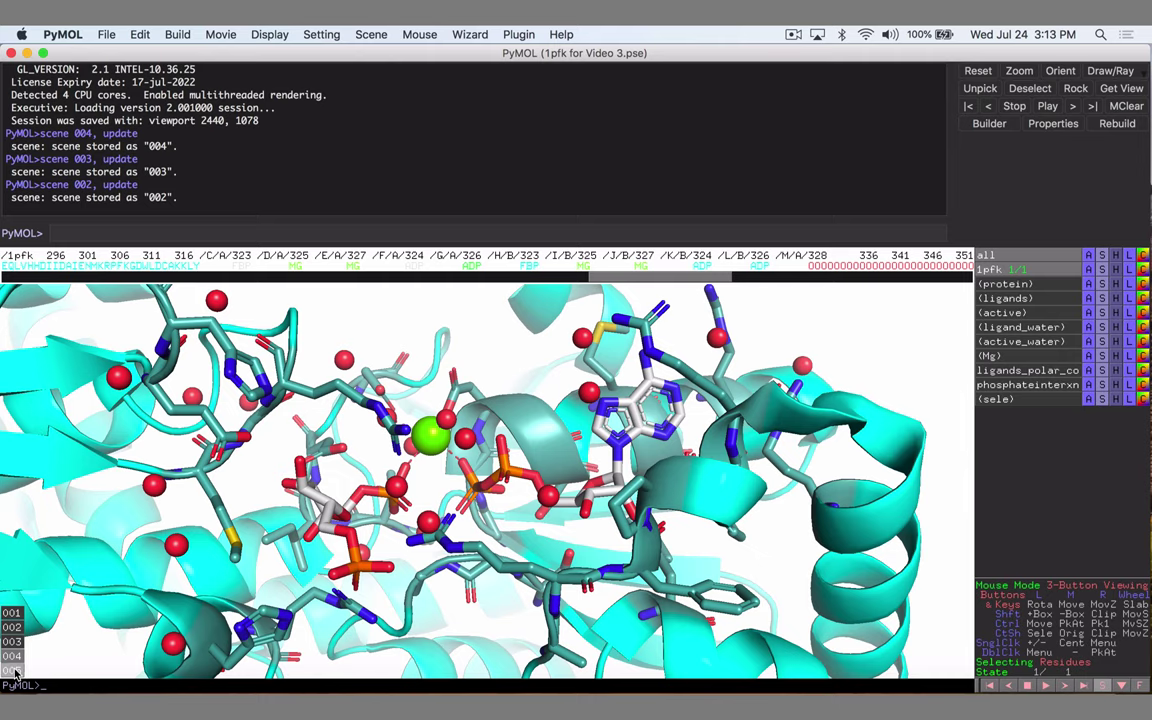
- Review the stored scenes 005, 002 and 001 by recalling them one after another
left_click(12, 669)
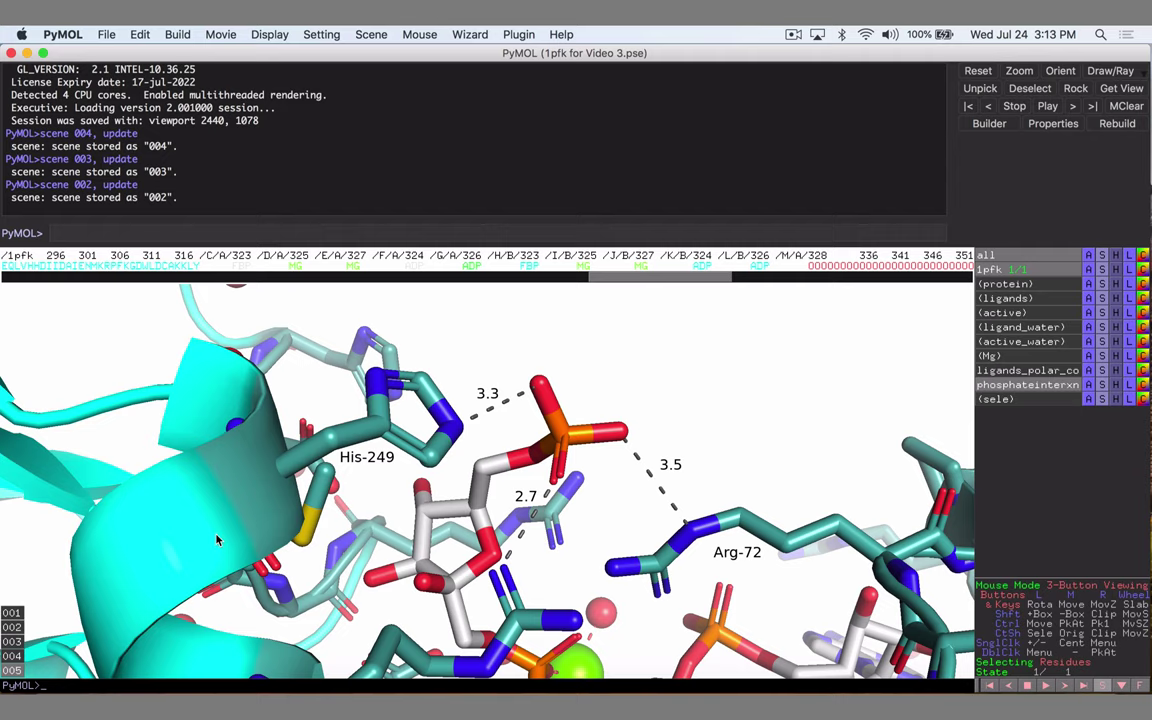
left_click(9, 630)
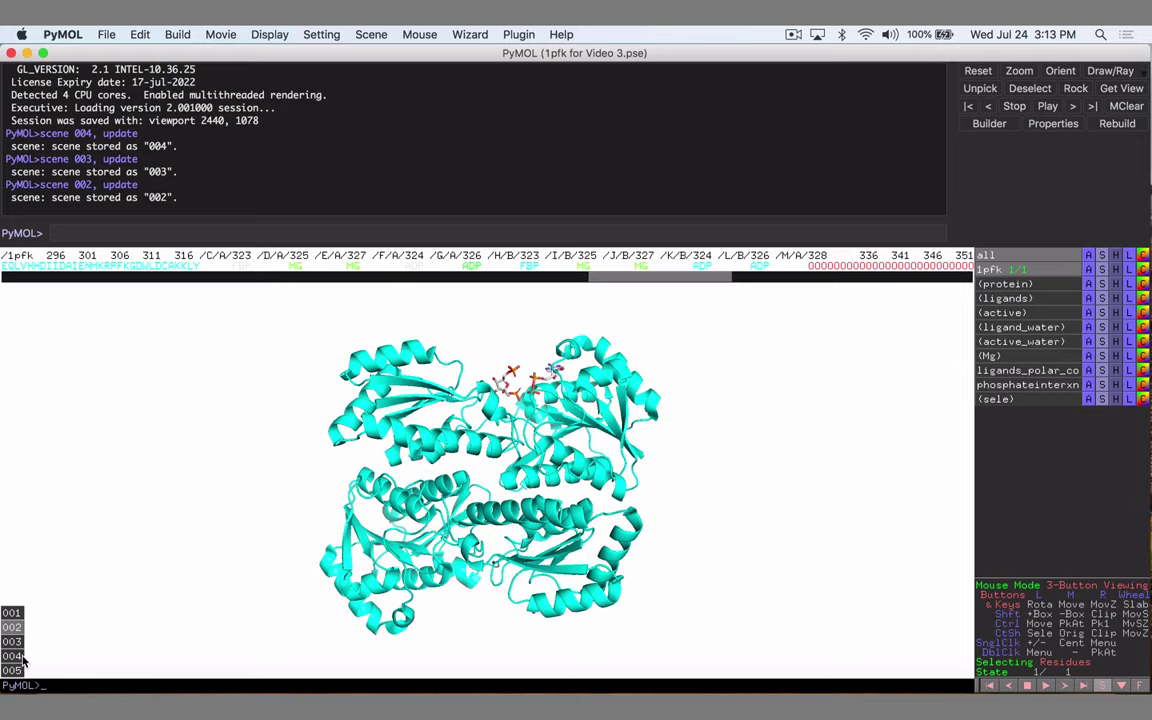
left_click(11, 612)
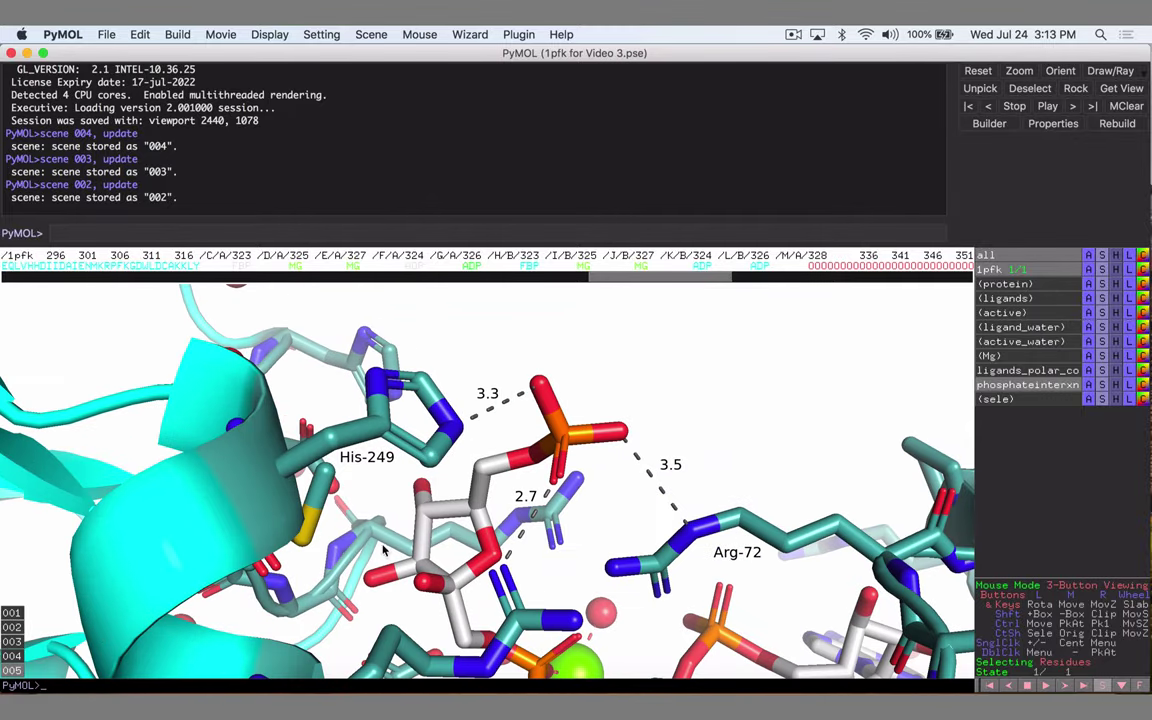
- Recall scene 002 and set up a 600-frame movie by running "mset 1 x 600"
left_click(12, 628)
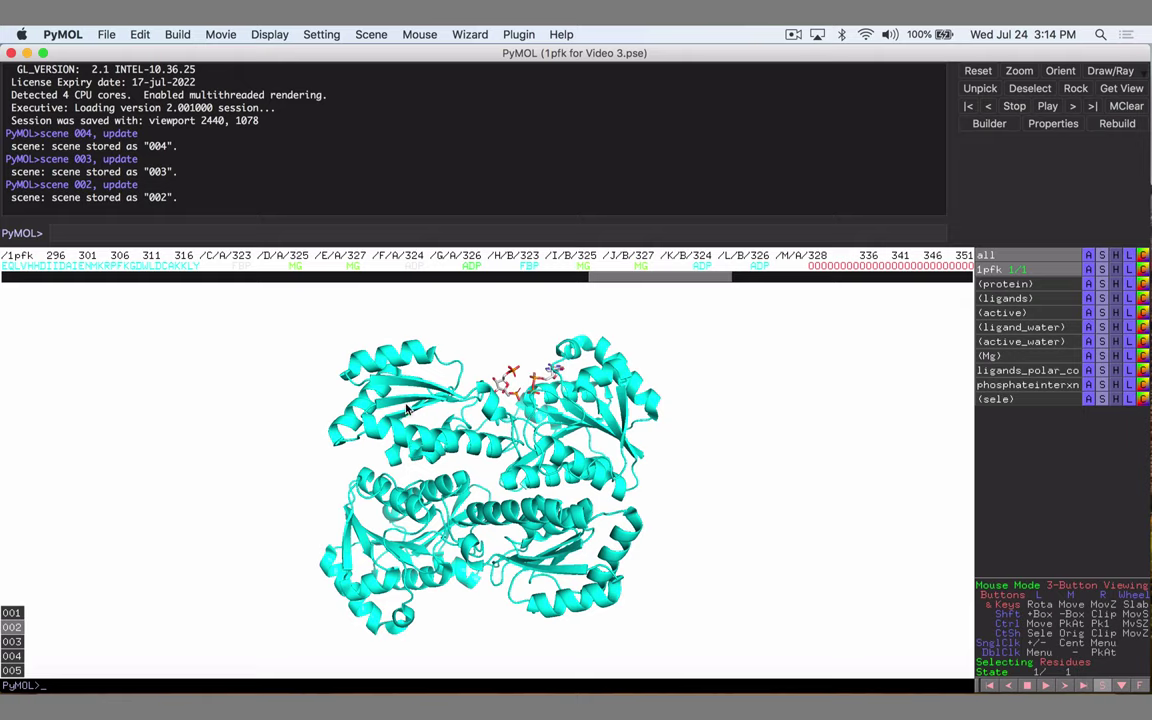
left_click(167, 232)
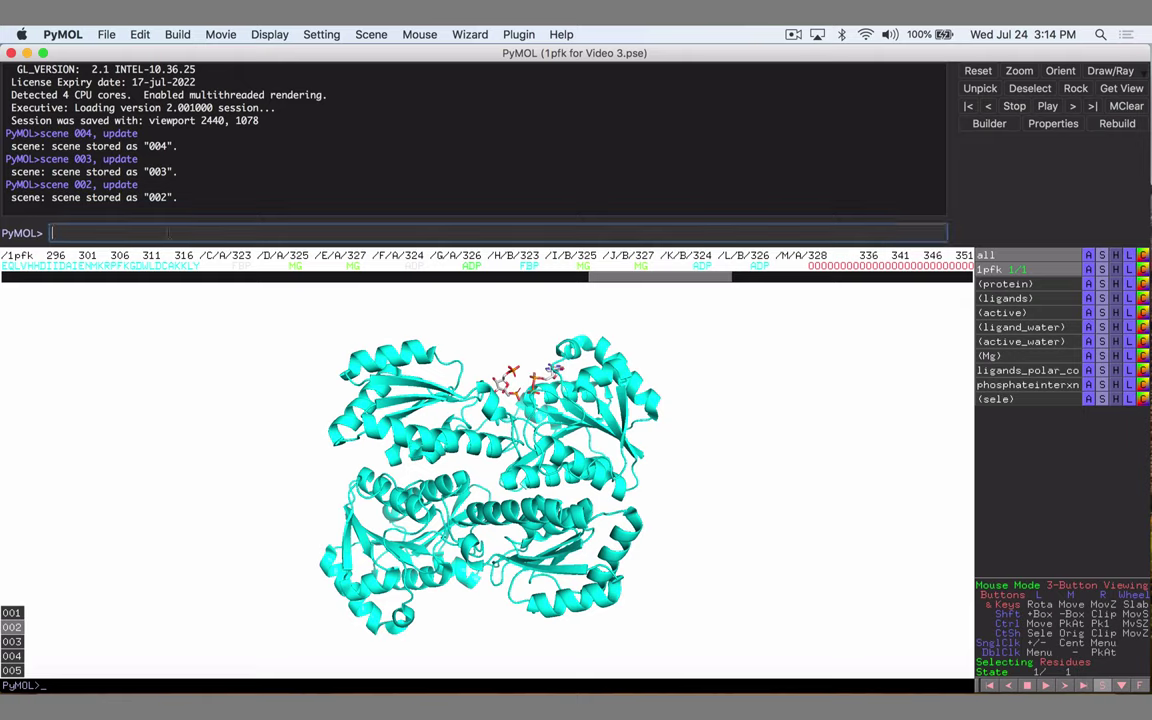
type("mset ")
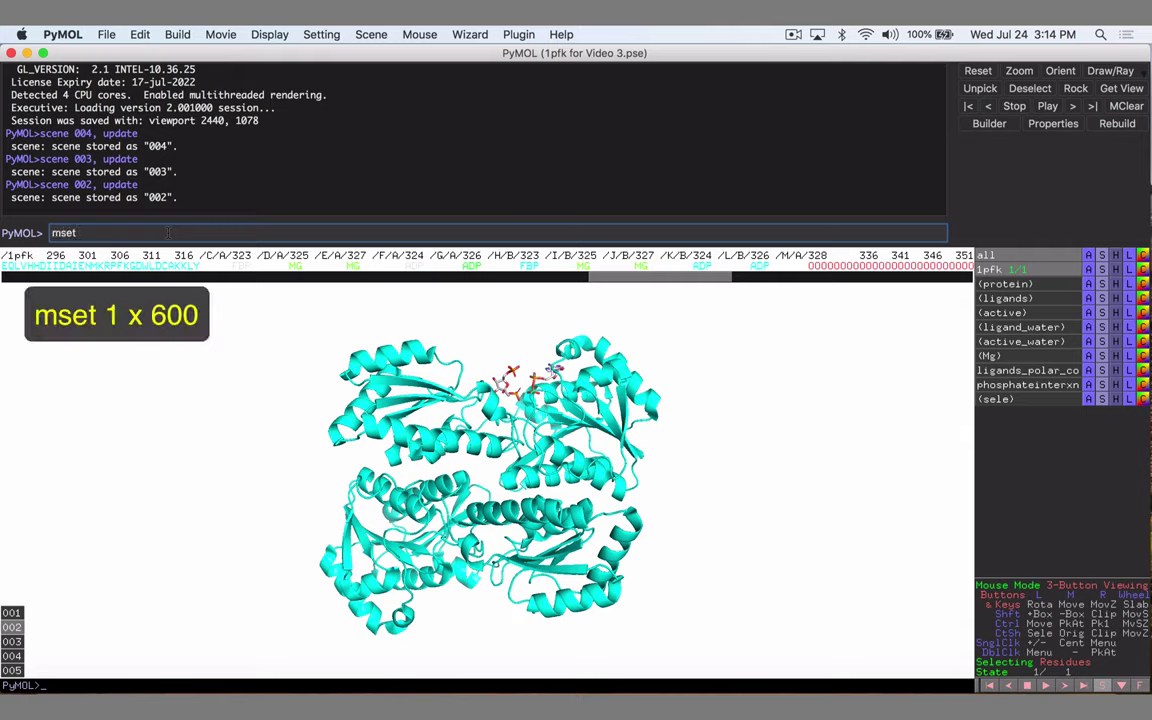
type("1 x 600")
key("Return")
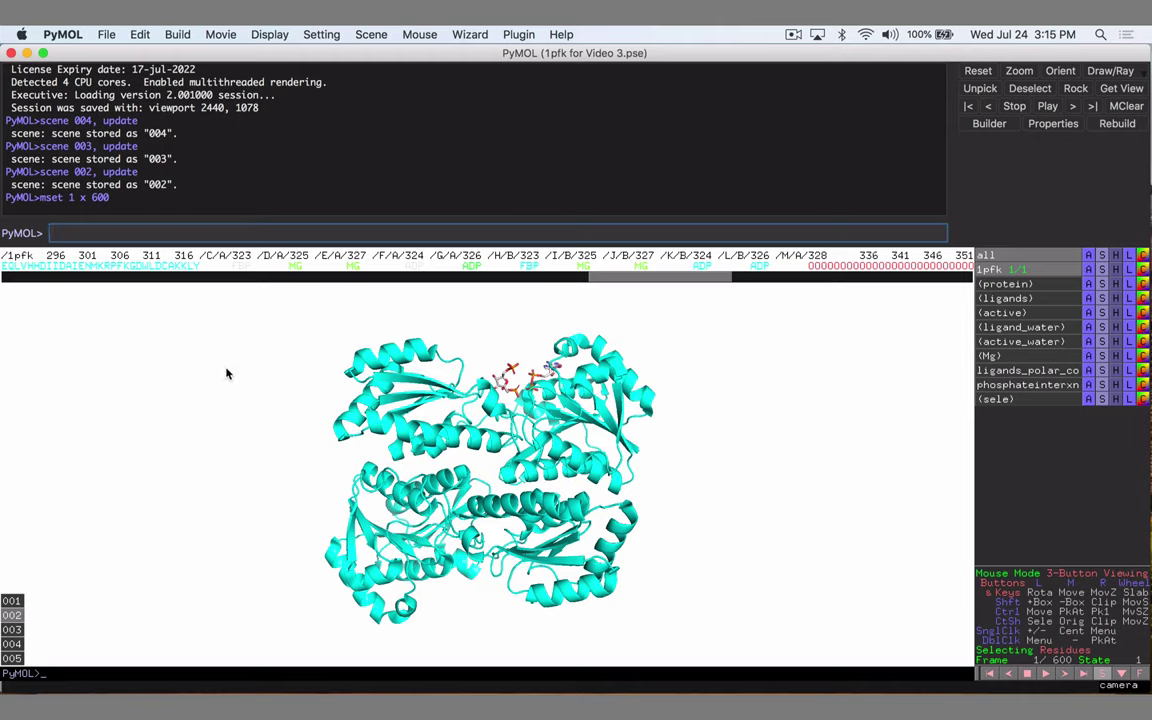
- Store the scene 002 view as camera keyframes at frames 1 and 200 with "mview store, 1" and "mview store, 200"
type("mview st")
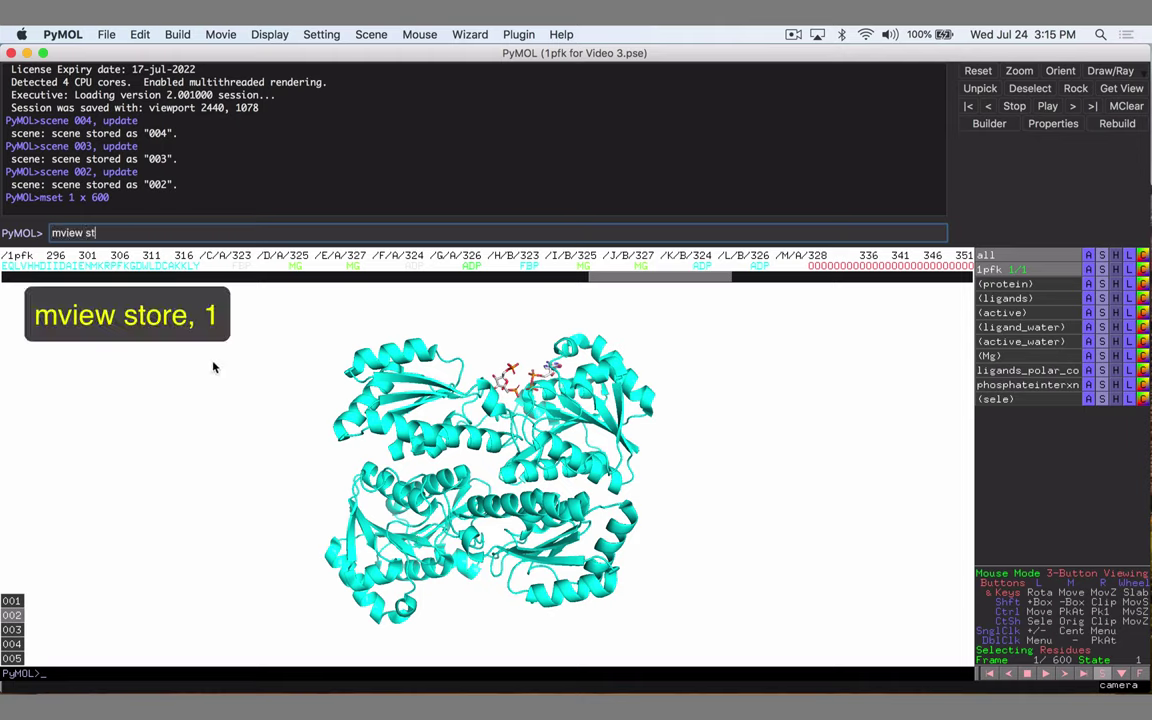
type("ore, 1")
key("Return")
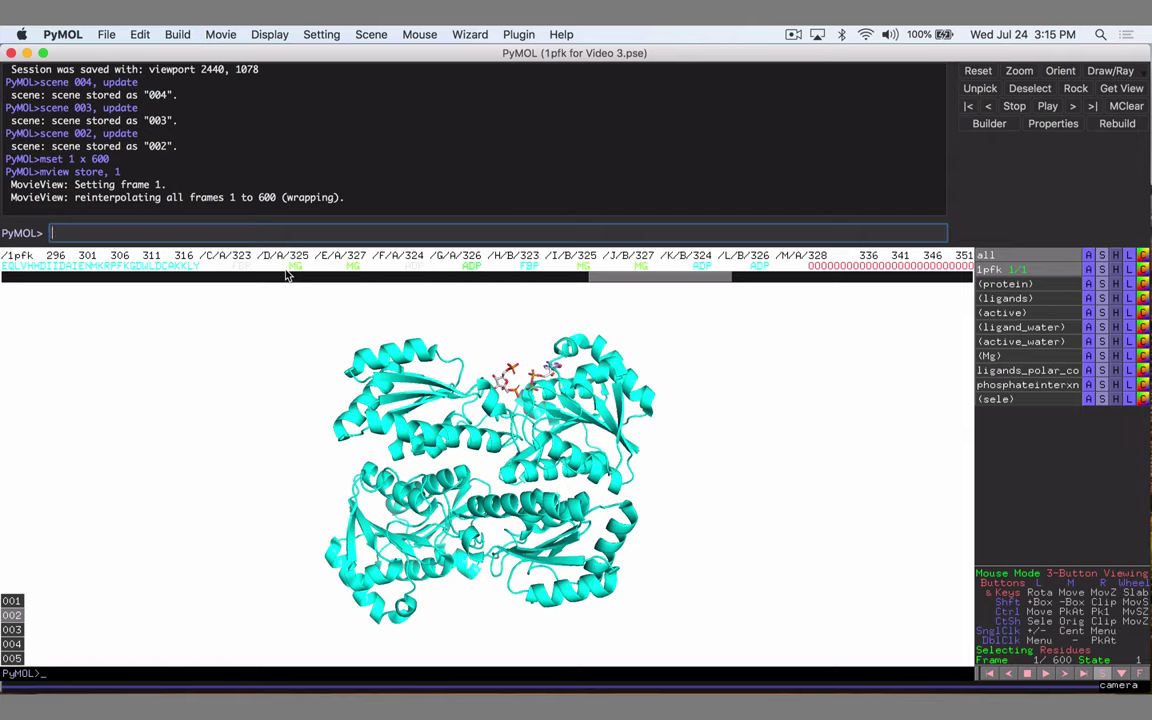
key("Up")
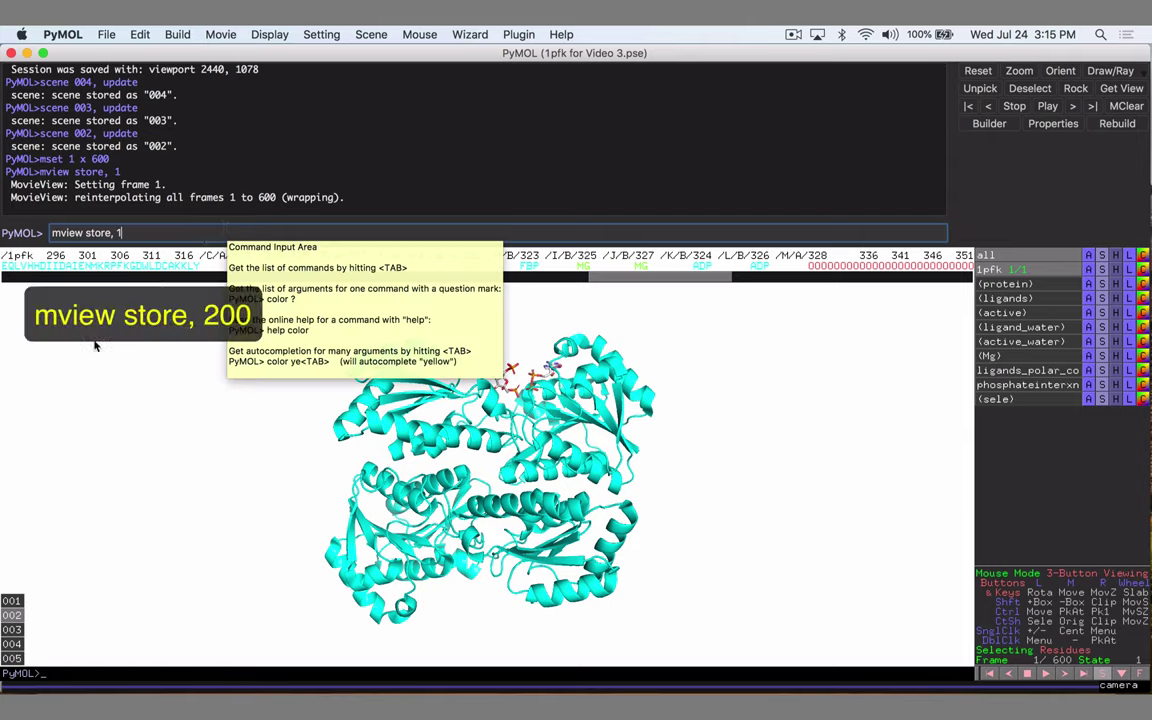
key("BackSpace")
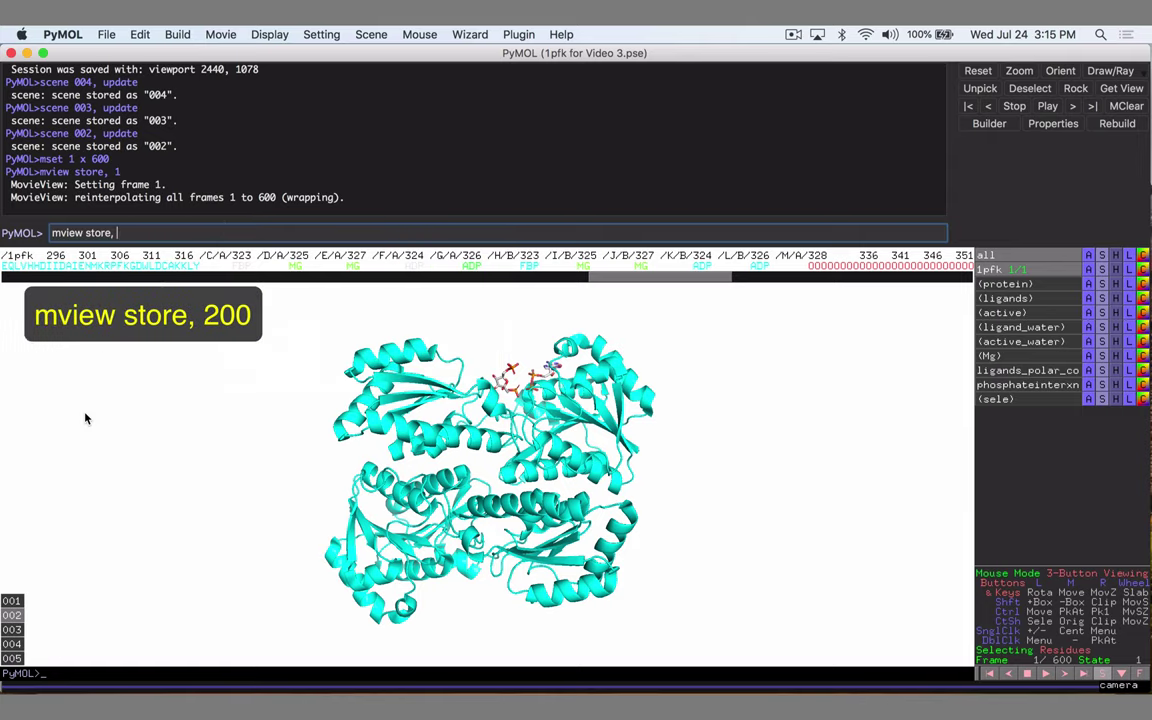
type("200")
key("Return")
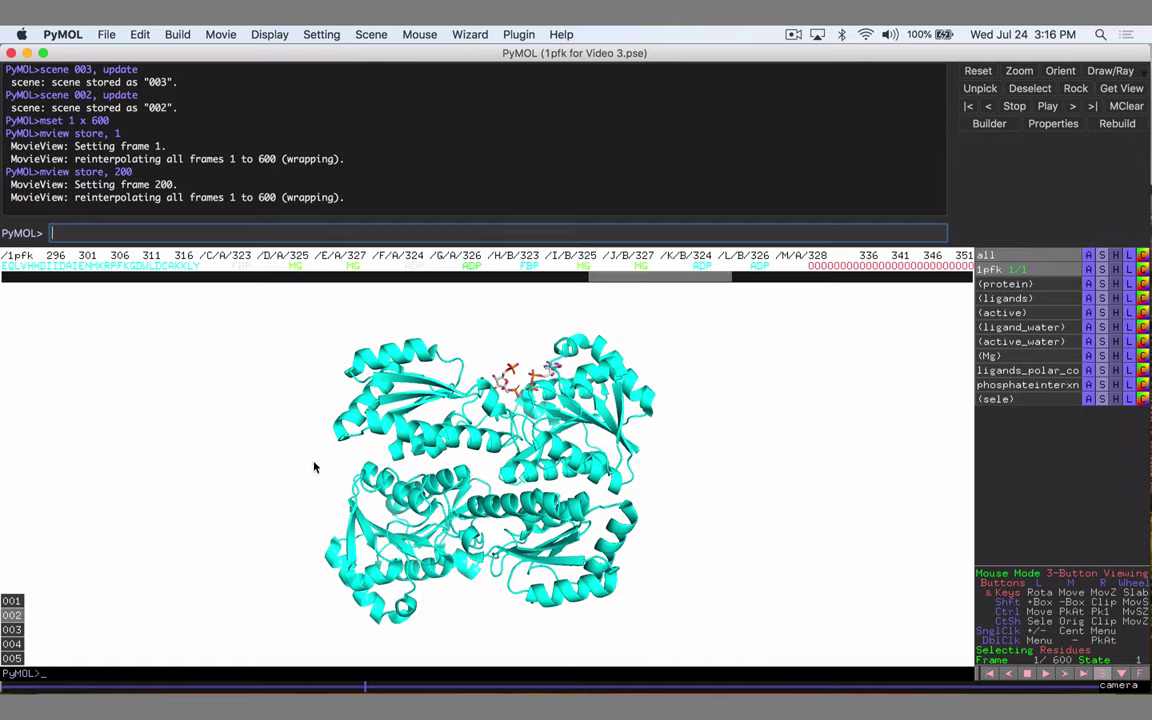
left_click_drag(252, 473, 394, 473)
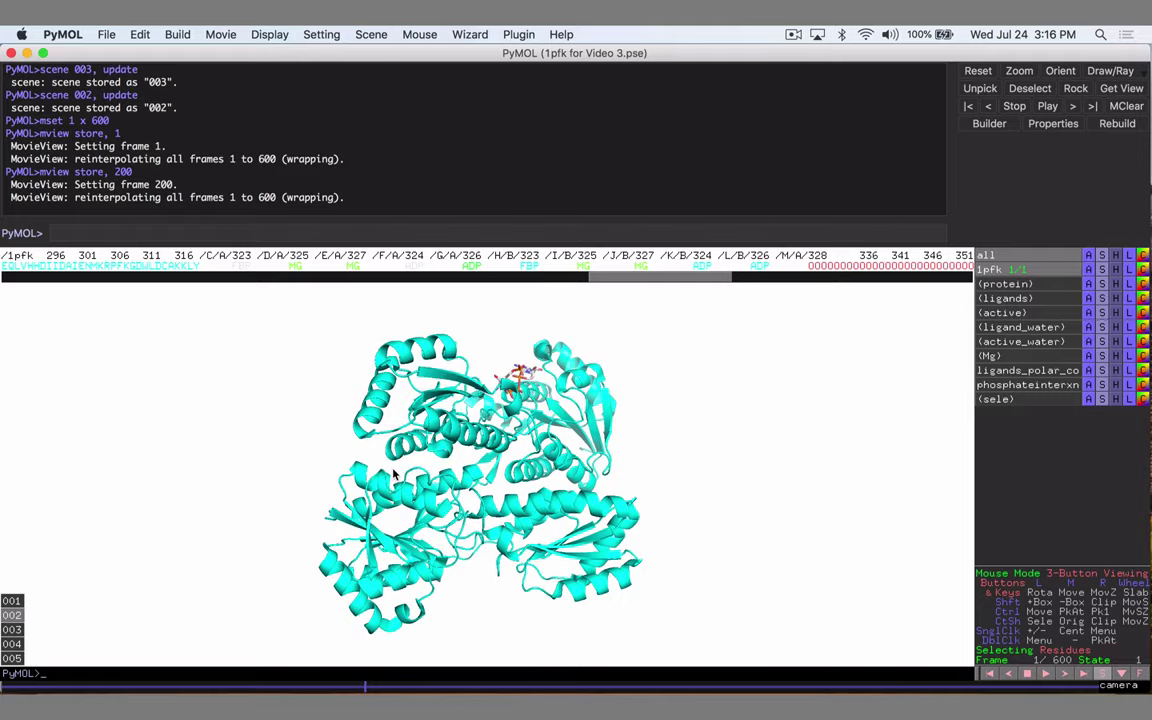
left_click(12, 601)
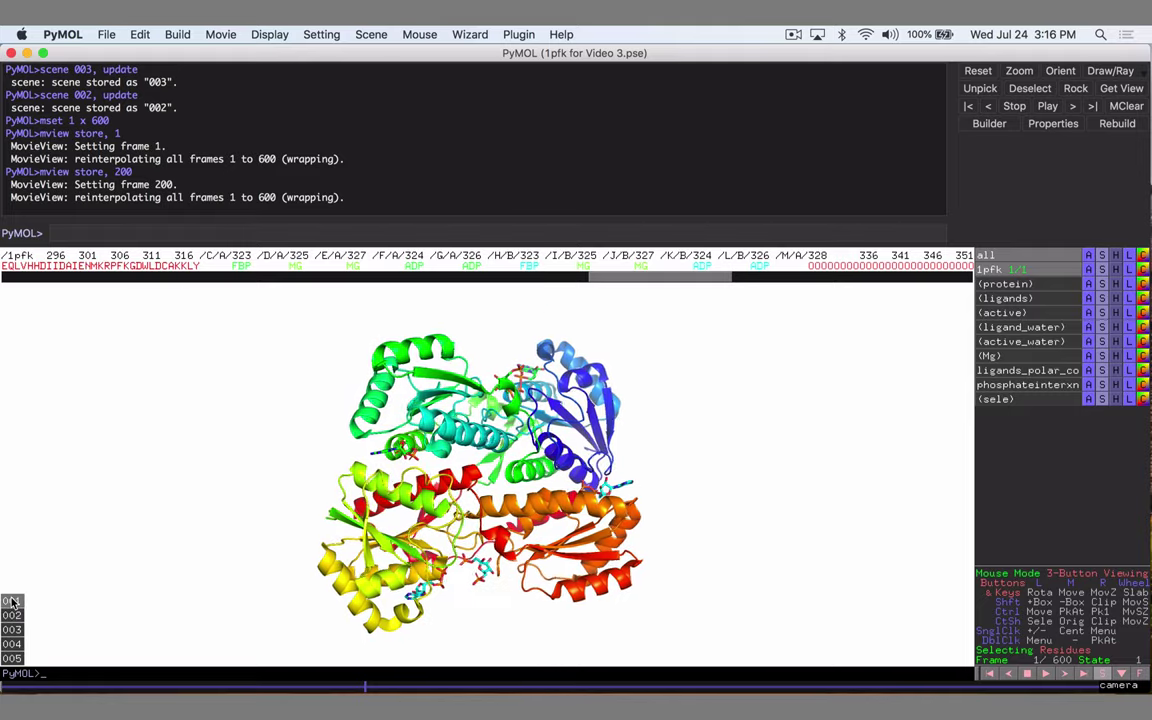
left_click(9, 616)
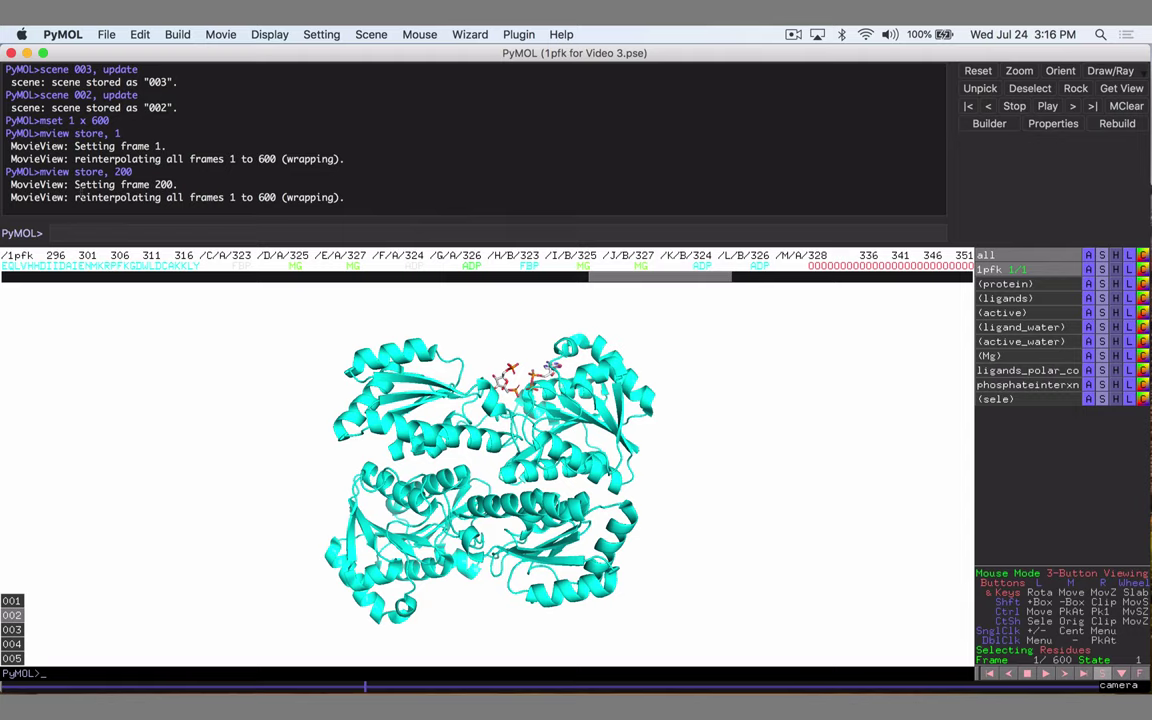
- Rotate the view with "turn y, 180" and store it as a camera keyframe with "mview store, 100"
type("turn")
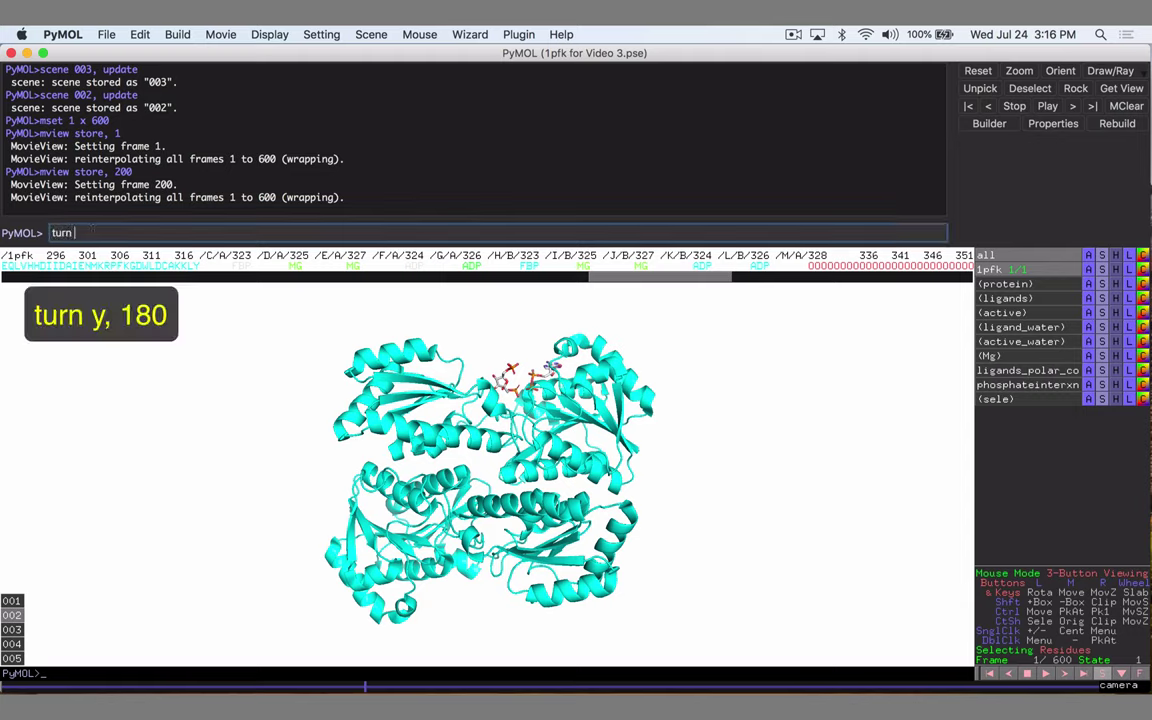
type(" y, 180")
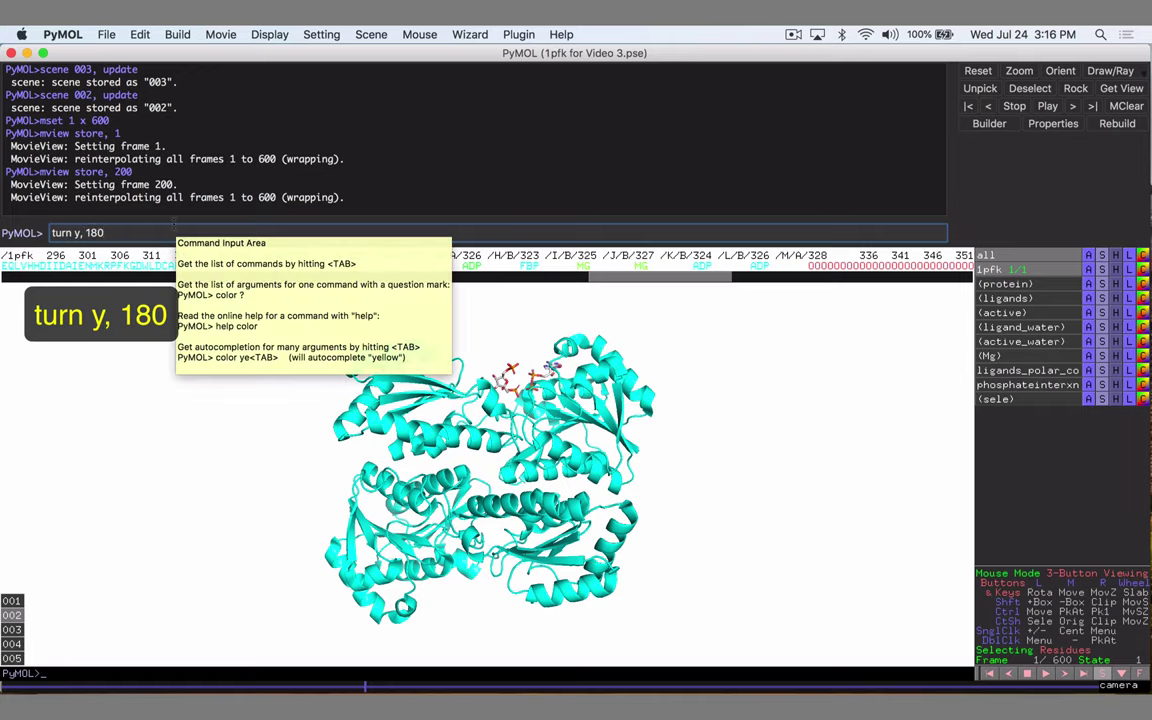
key("Return")
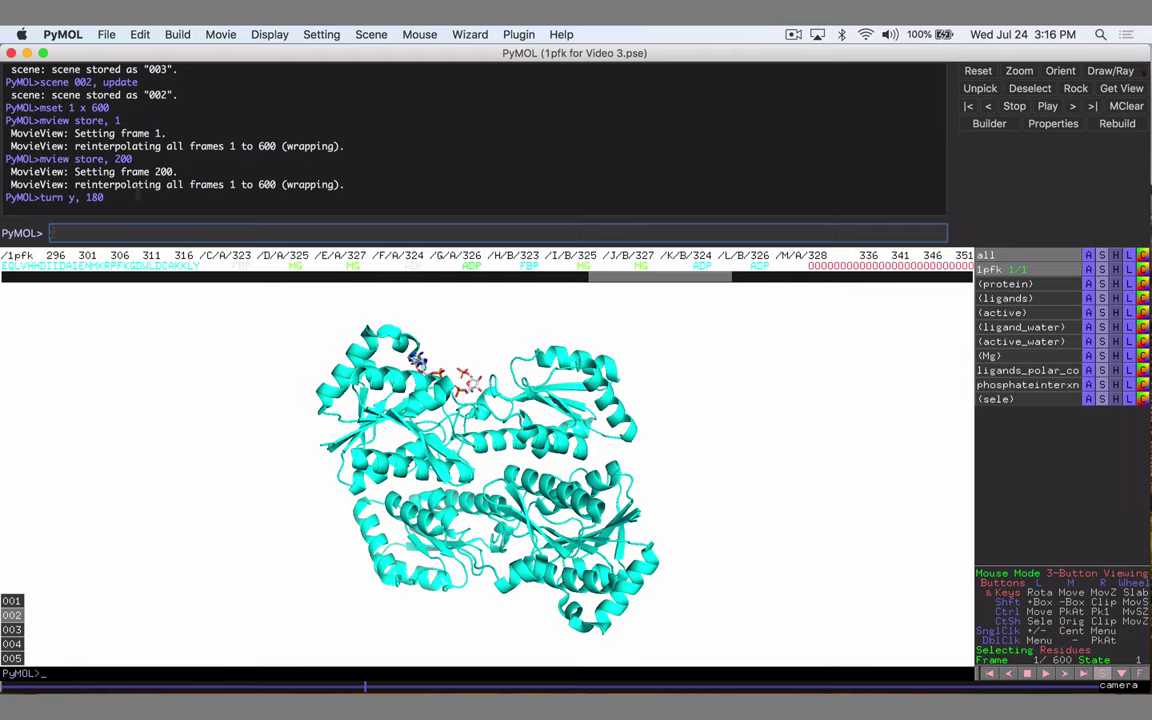
key("Up")
key("Up")
key("BackSpace")
key("BackSpace")
key("BackSpace")
type("100")
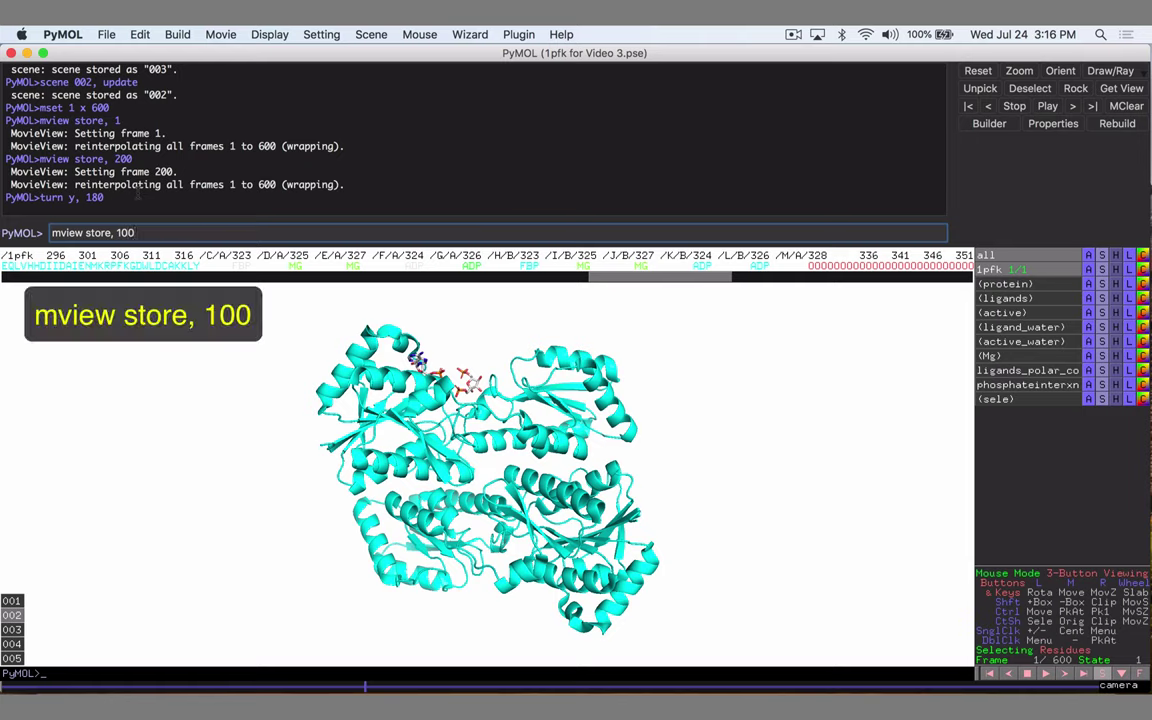
key("Return")
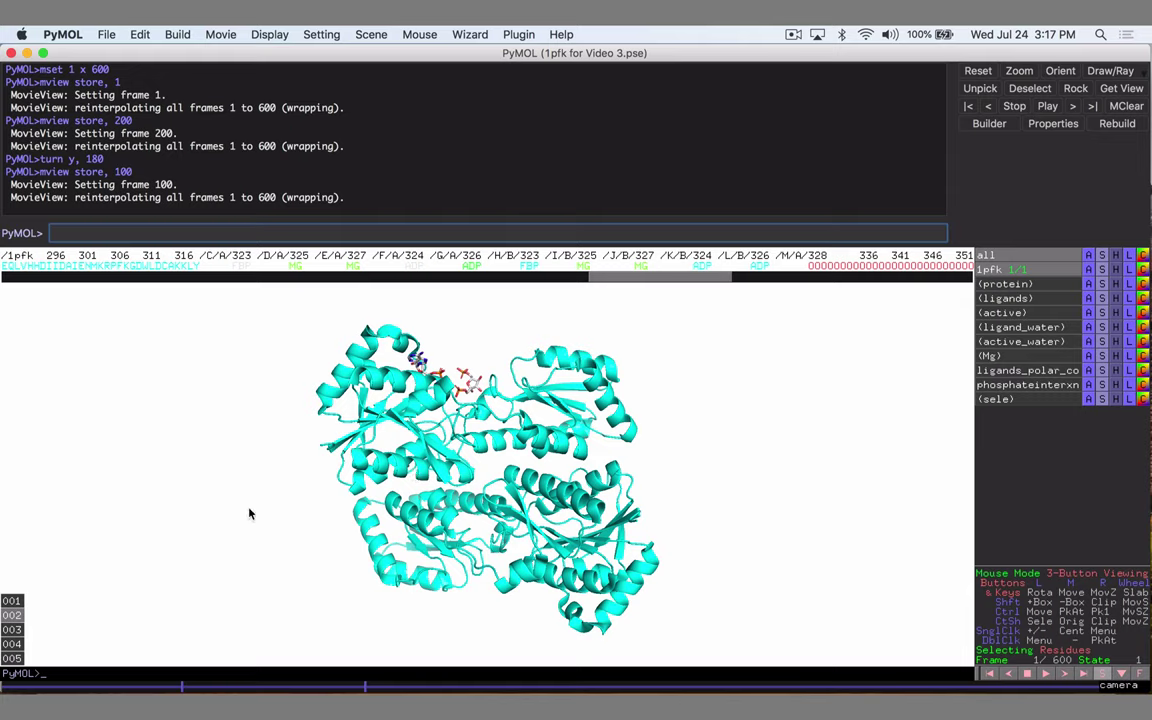
- Preview the rotation movie by running mplay, stop it with mstop, and return to the start with "frame 001"
type("mpla")
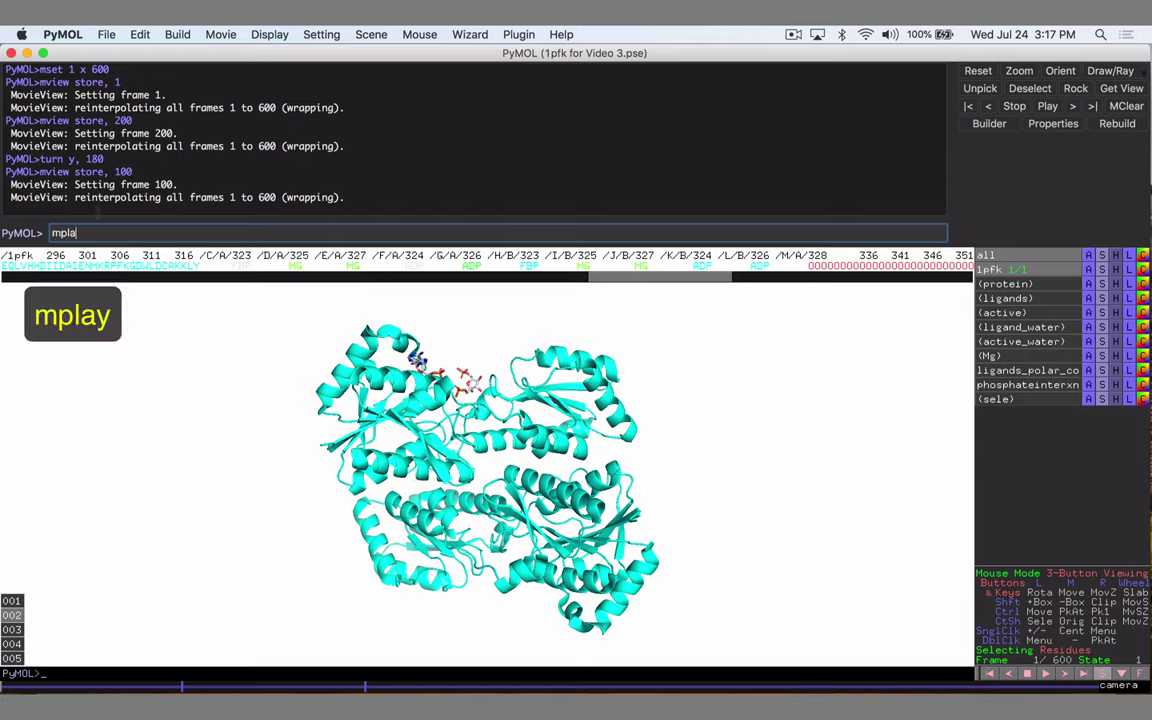
type("y")
key("Return")
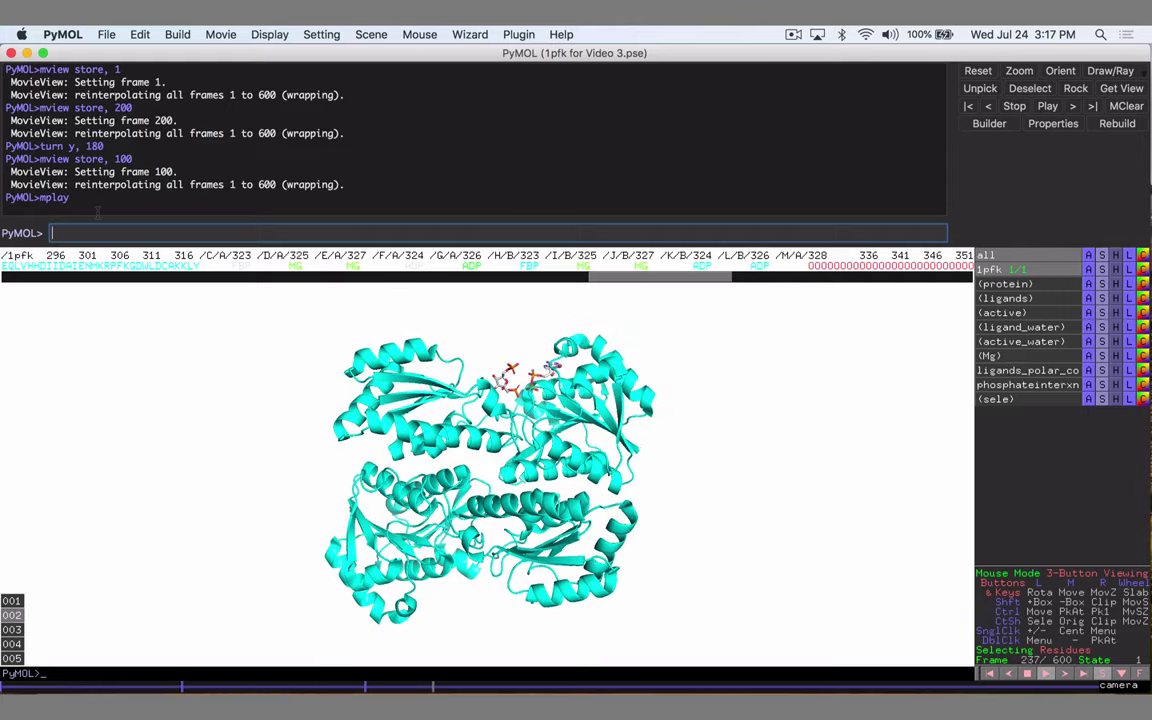
type("mstop")
key("Return")
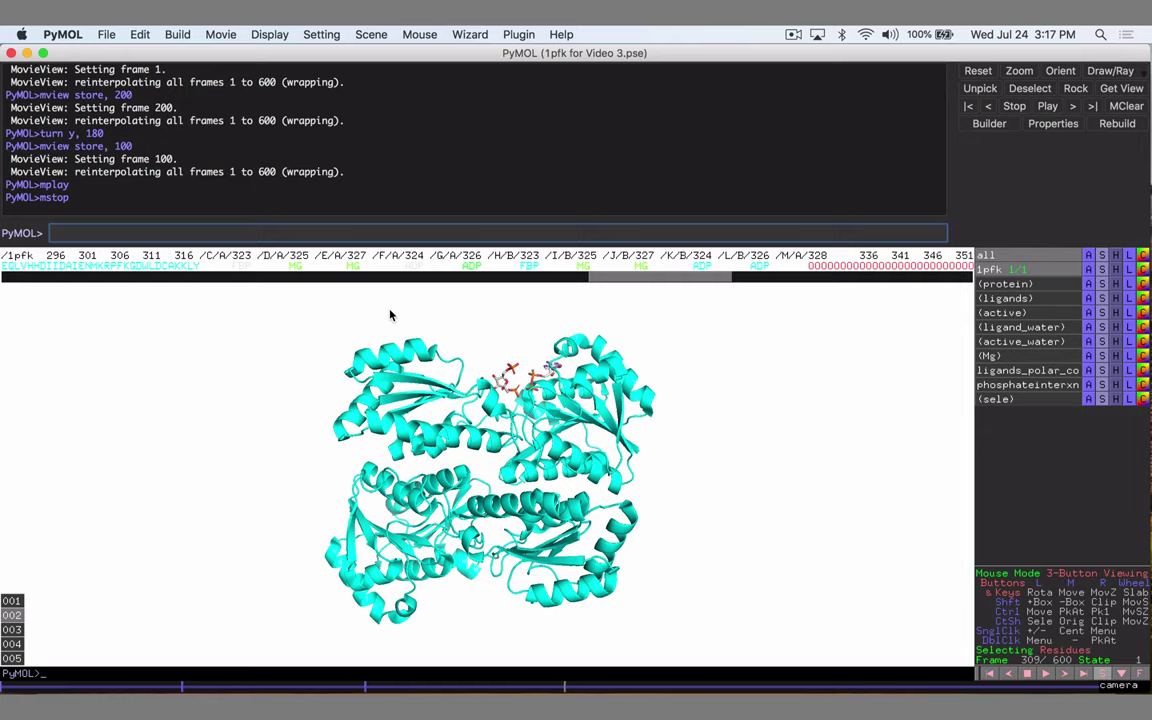
type("frame ")
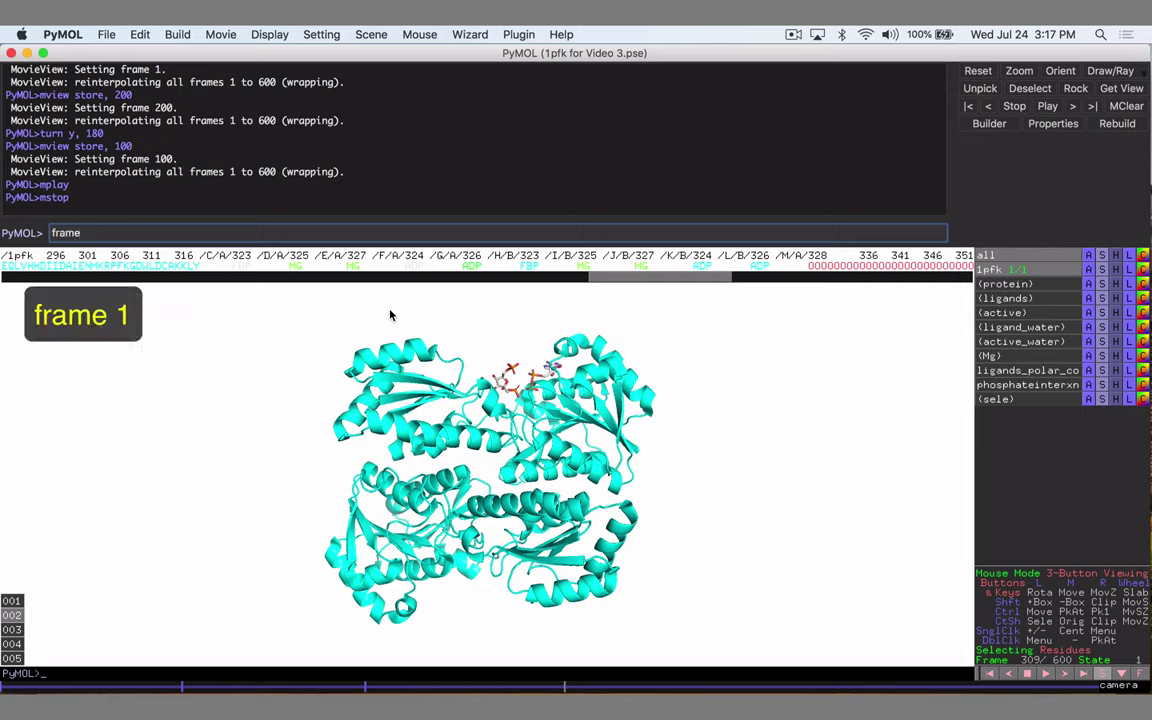
type("001")
key("Return")
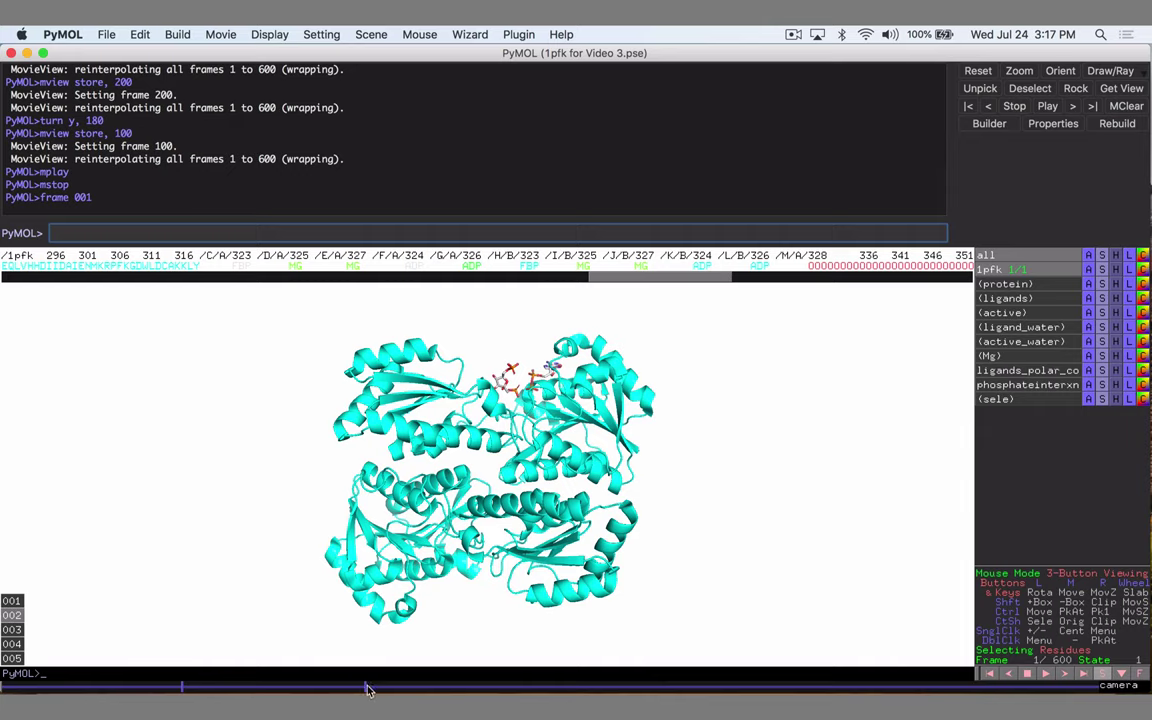
- Recall scene 003 and store its view as a camera keyframe with "mview store, 300"
left_click(12, 630)
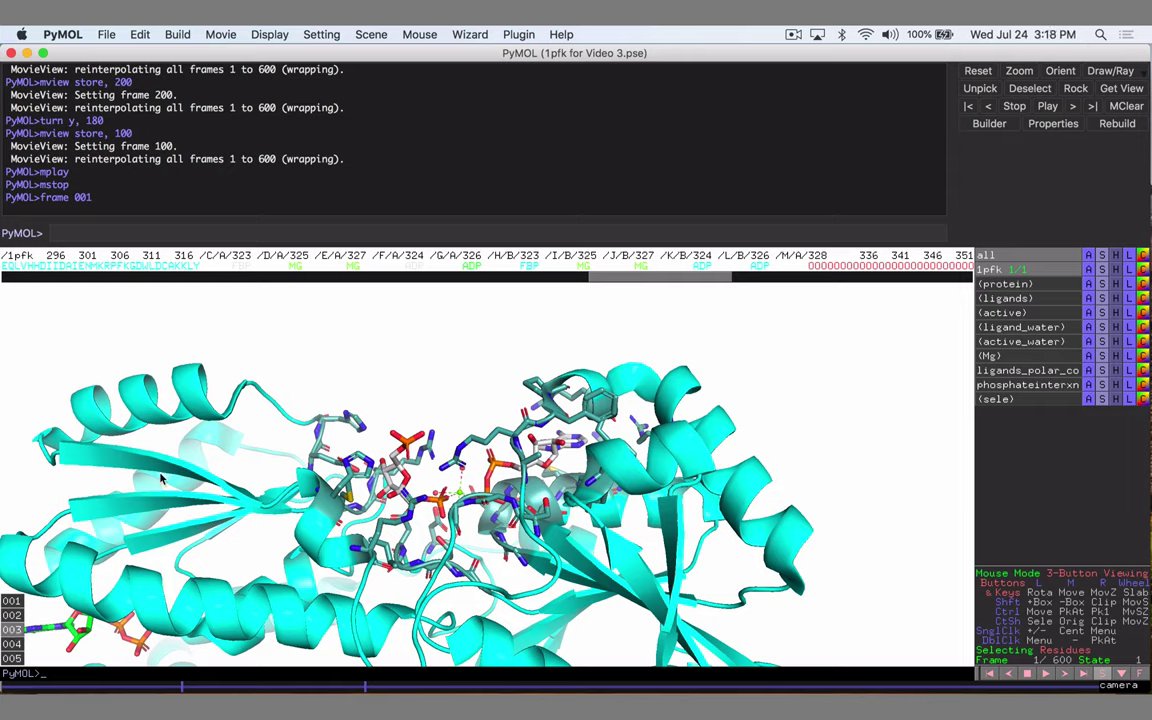
left_click(157, 229)
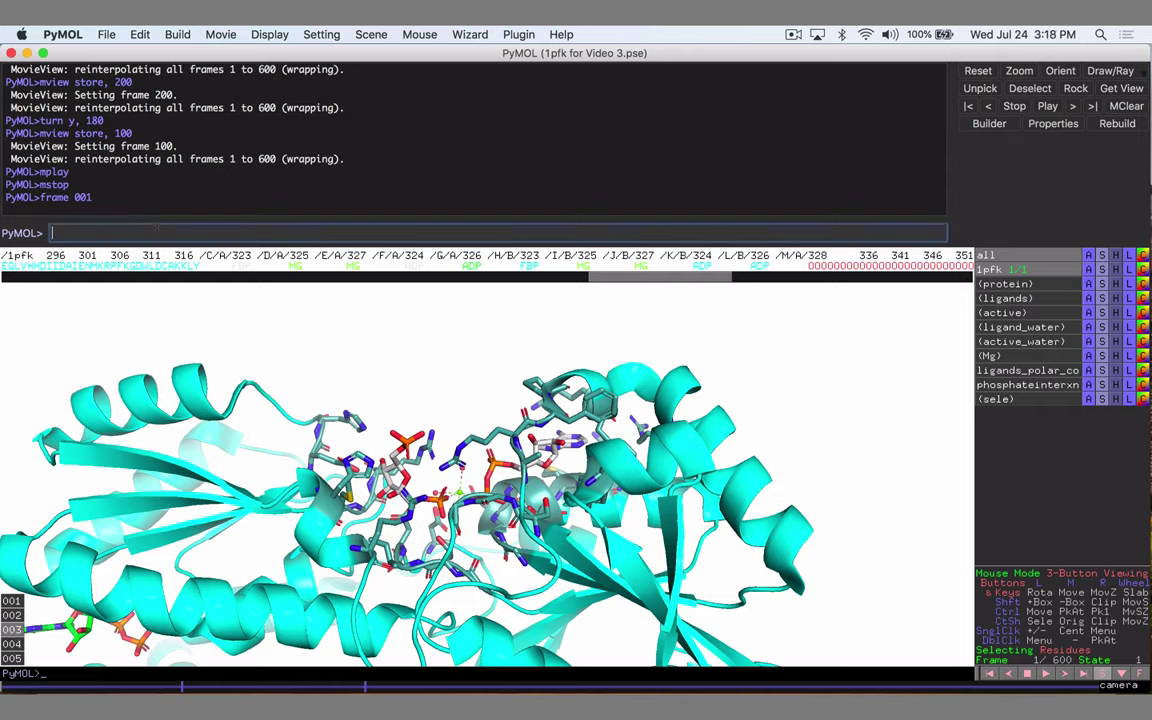
key("Up")
key("Up")
key("Up")
key("Up")
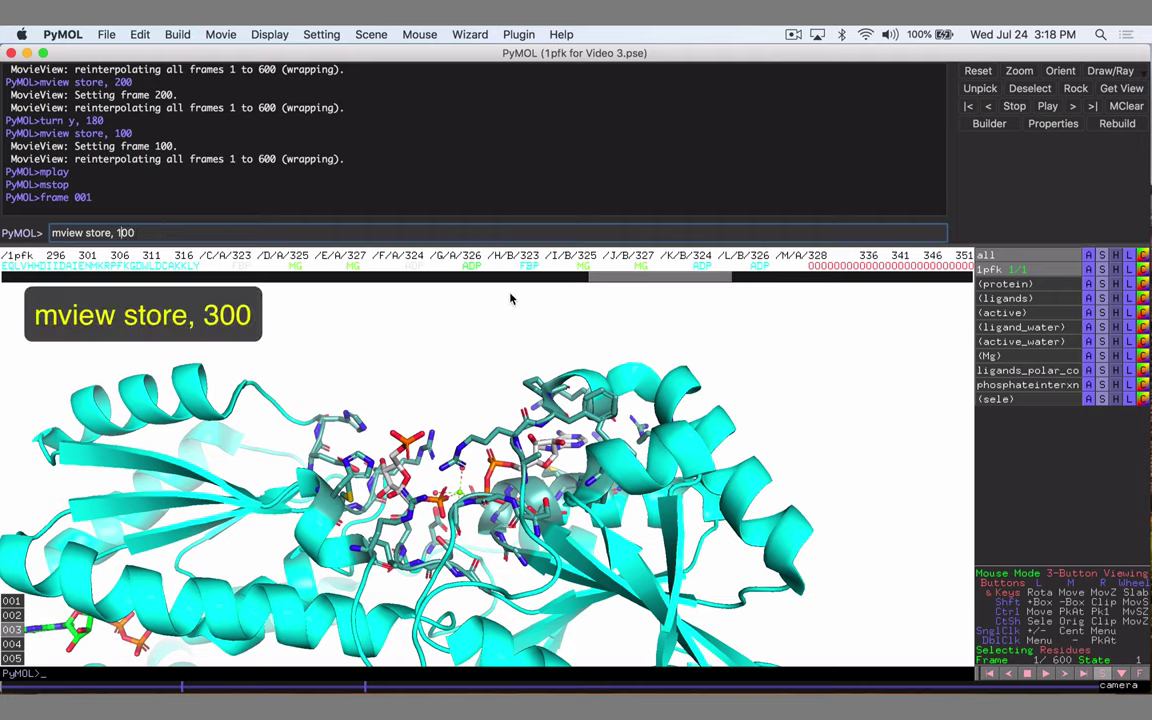
left_click(118, 232)
key("BackSpace")
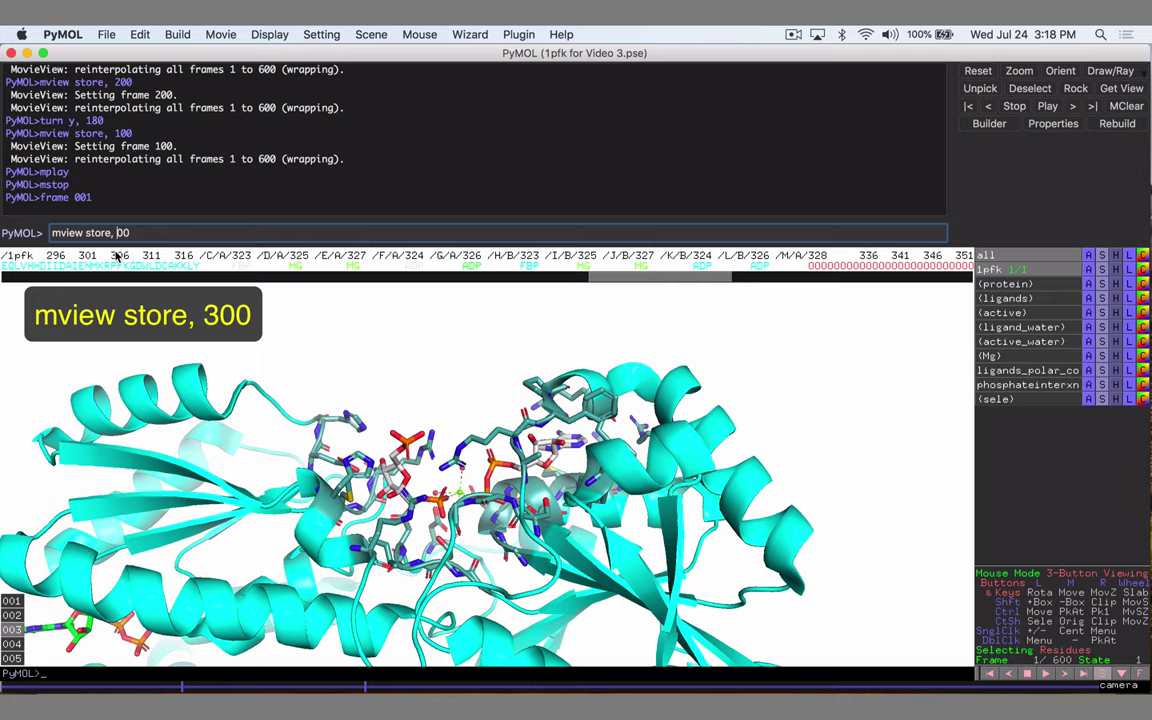
type("3")
key("Return")
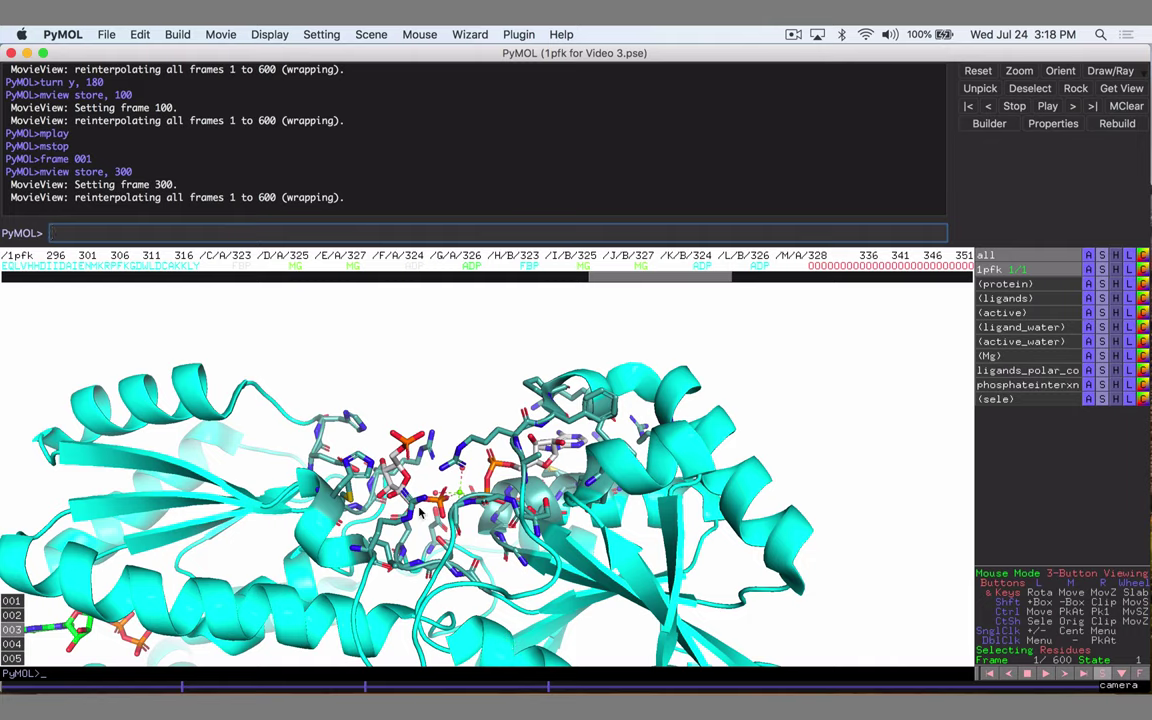
- Preview the movie with mplay, stop it with mstop, and scrub the timeline to about frame 299
type("mplay")
key("Return")
type("mstop")
key("Return")
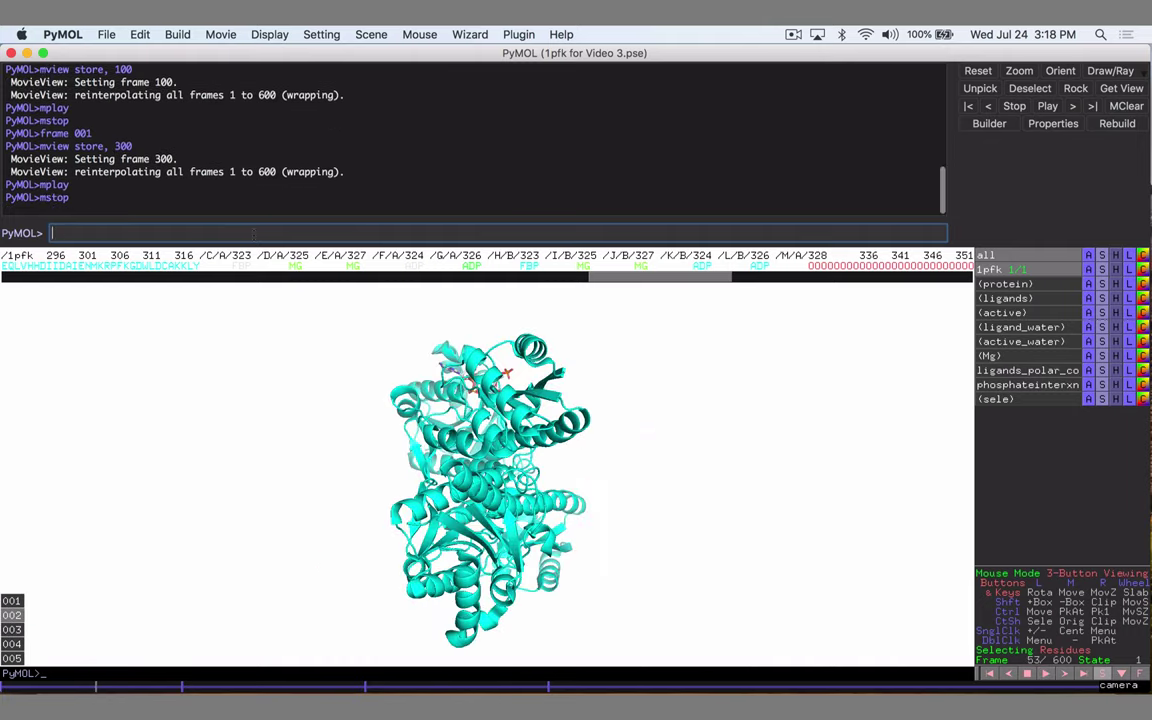
left_click_drag(96, 690, 547, 683)
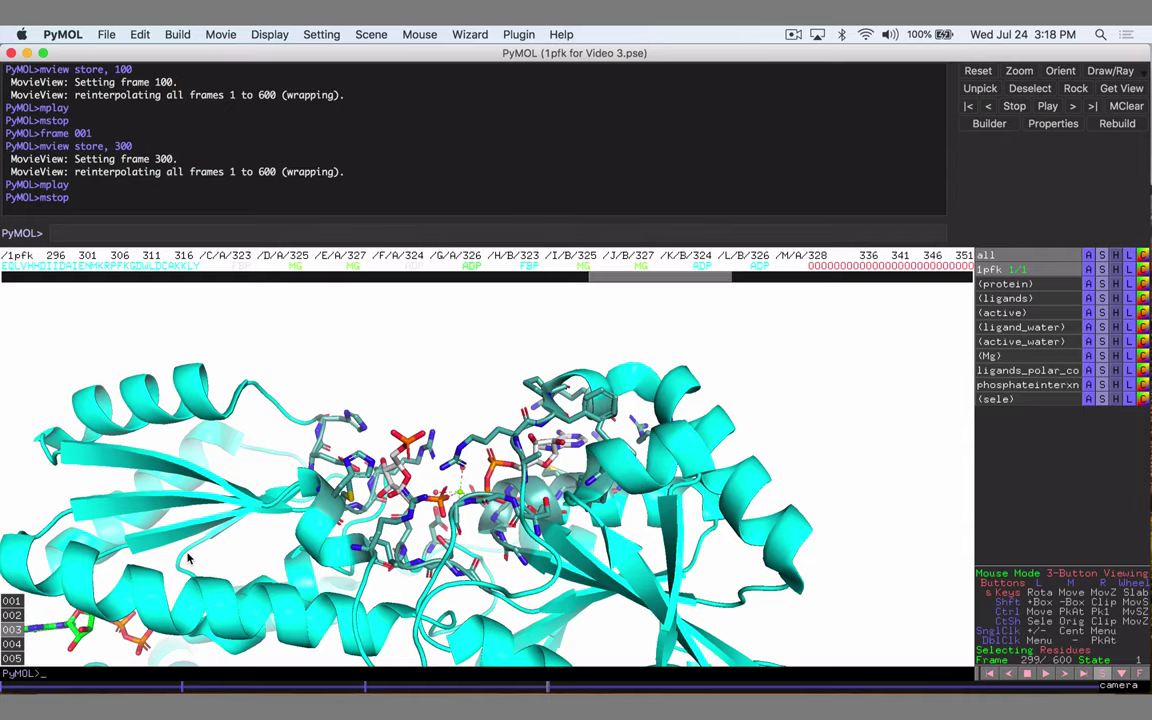
- Recall scene 004 and store its view as a camera keyframe with "mview store, 350"
left_click(12, 643)
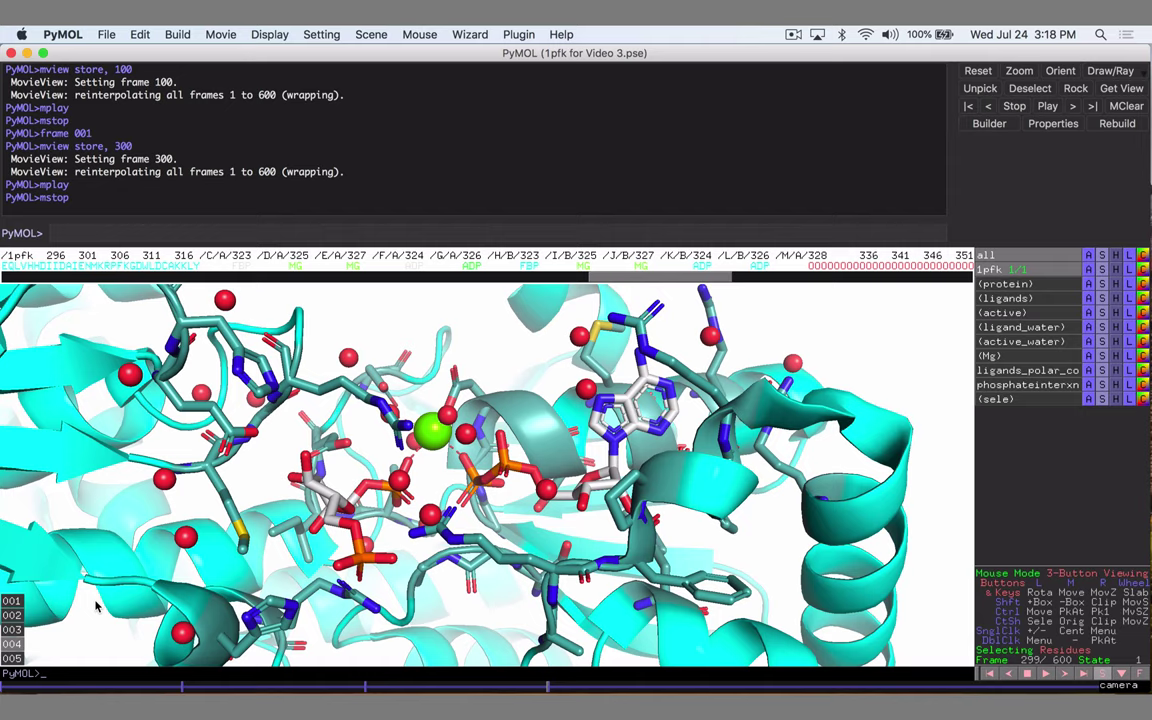
left_click(160, 234)
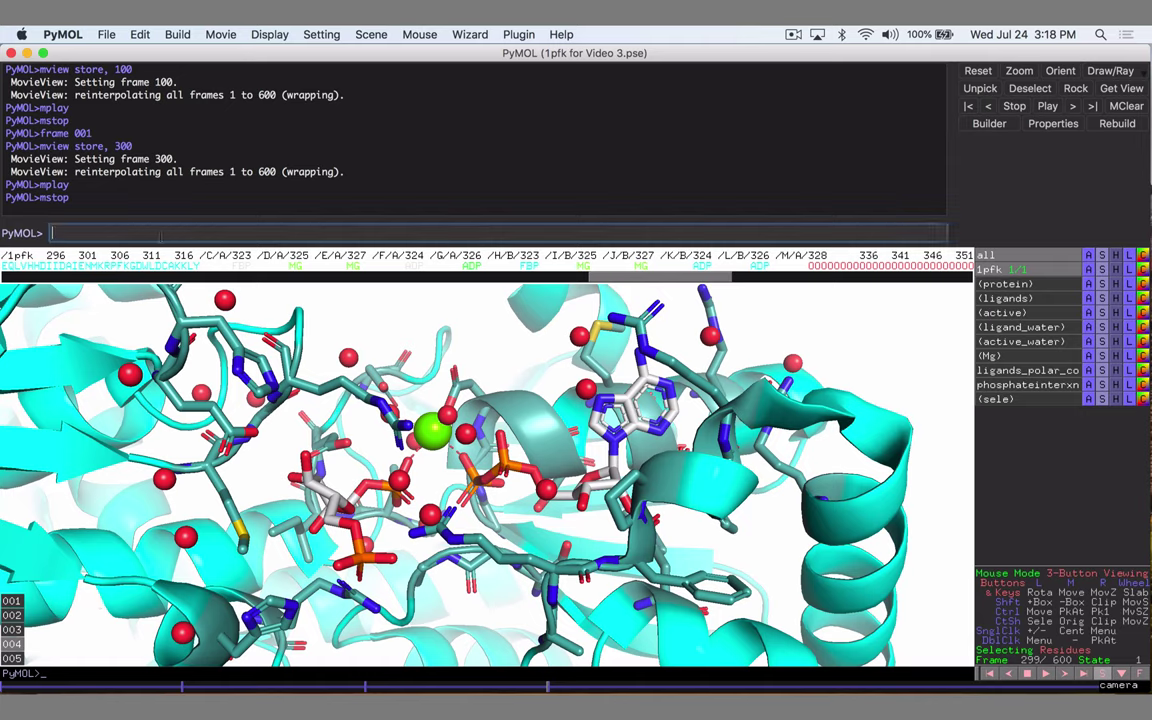
key("Up")
key("Up")
key("Up")
key("Up")
key("Down")
key("BackSpace")
key("BackSpace")
key("BackSpace")
key("BackSpace")
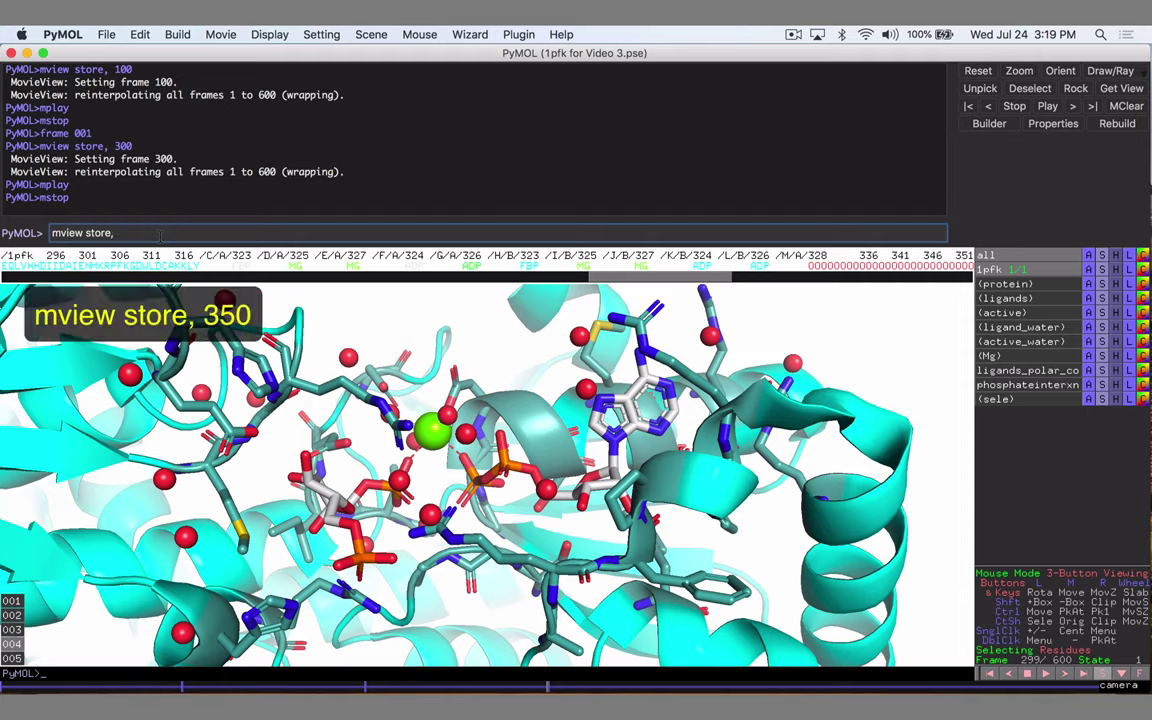
type("350")
key("Return")
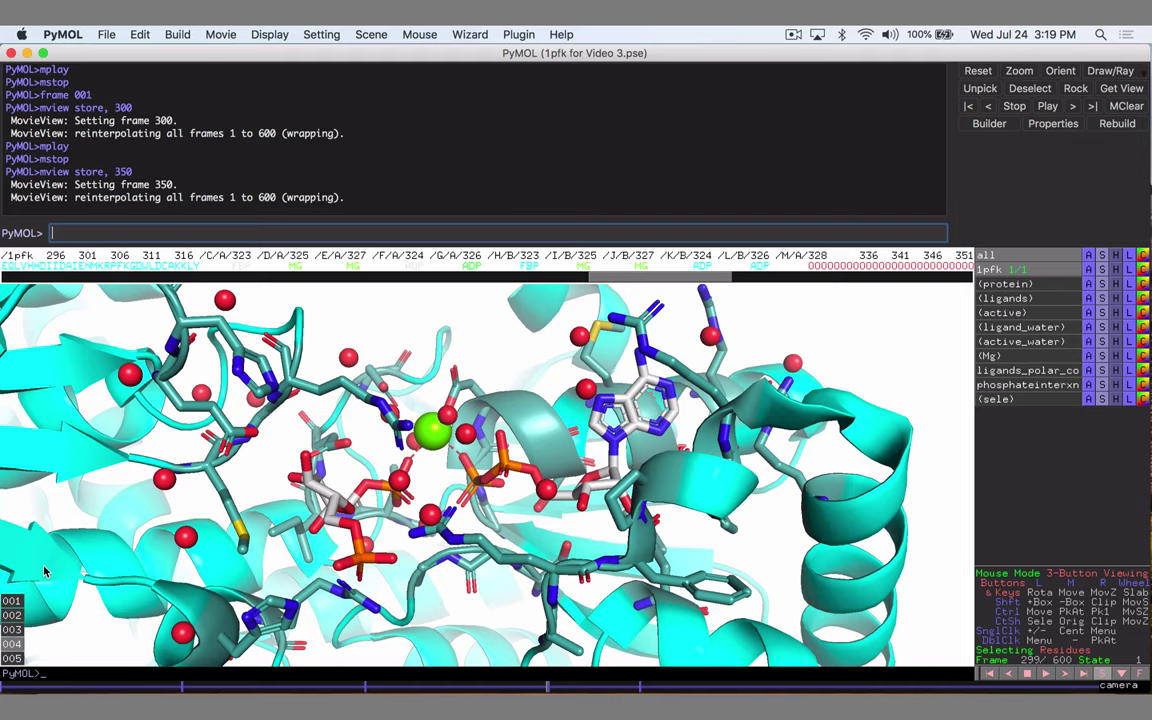
- Recall scene 005 and store its view as a camera keyframe with "mview store, 400"
left_click(14, 659)
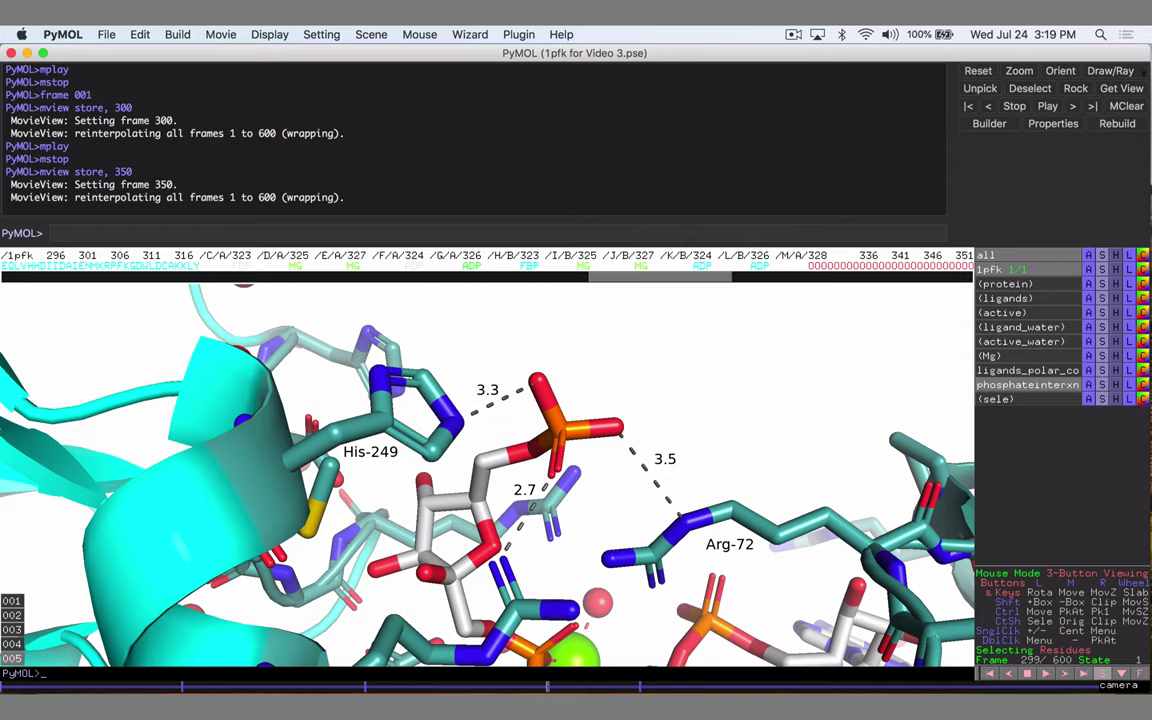
left_click(52, 232)
key("Up")
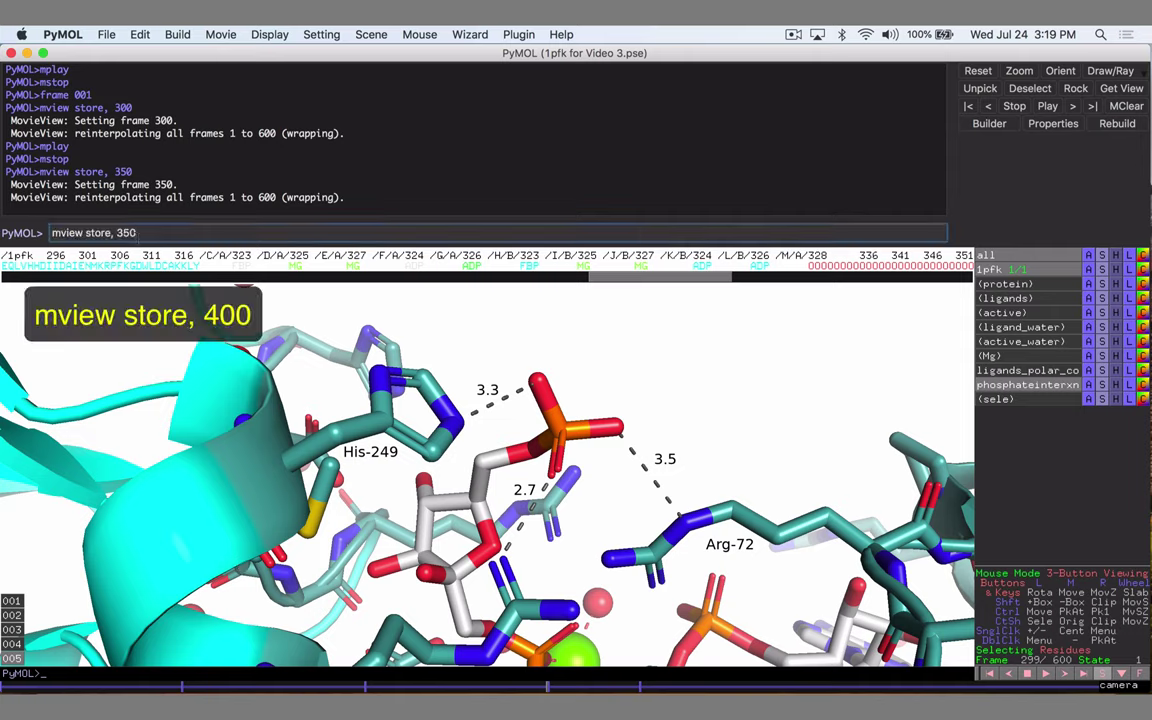
key("BackSpace")
key("BackSpace")
key("BackSpace")
type("400")
key("Return")
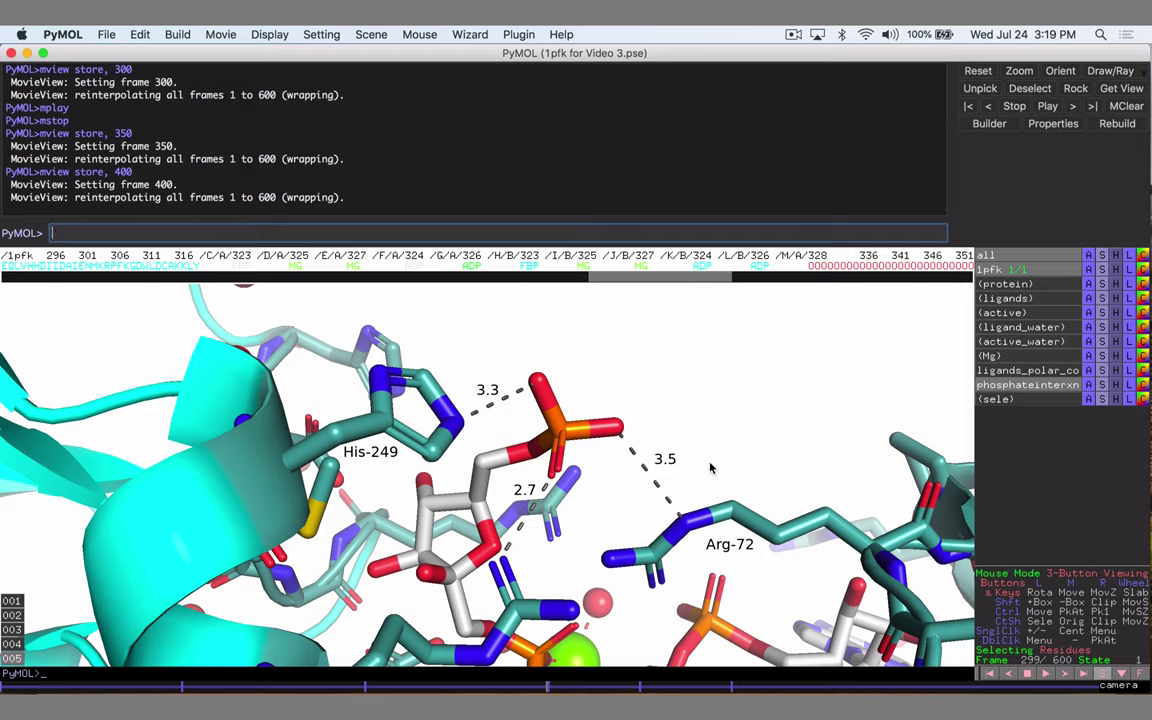
- Store the same scene 005 view as another camera keyframe with "mview store, 550"
key("Up")
key("BackSpace")
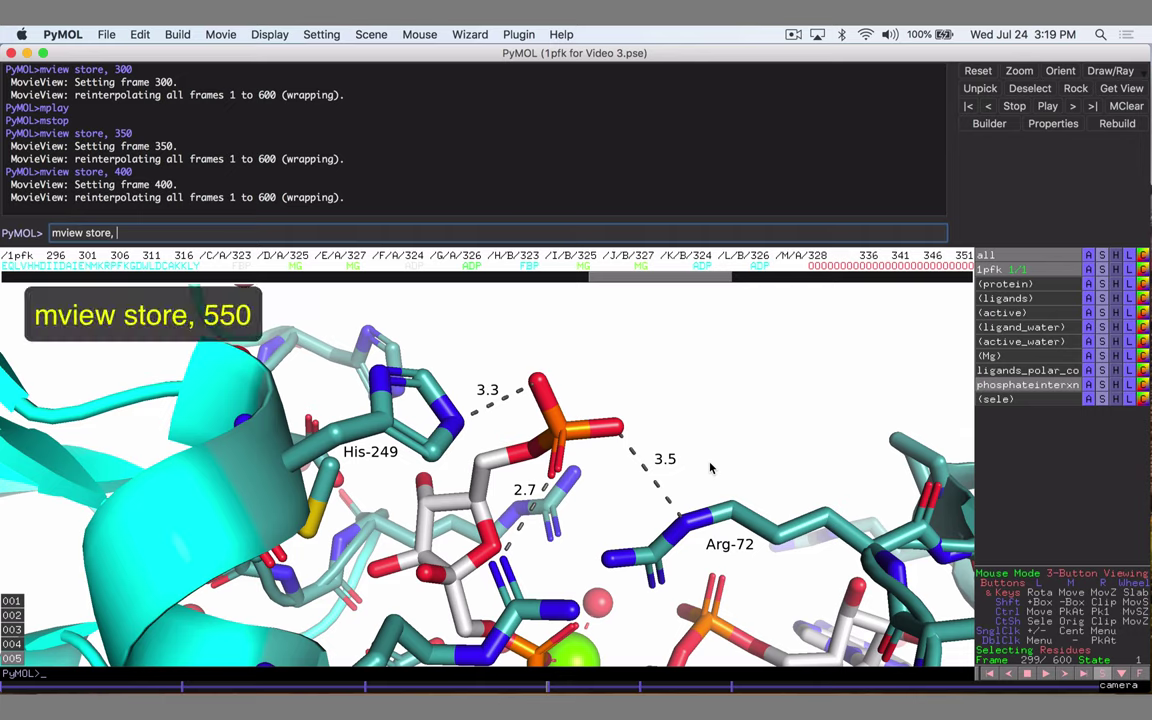
key("Return")
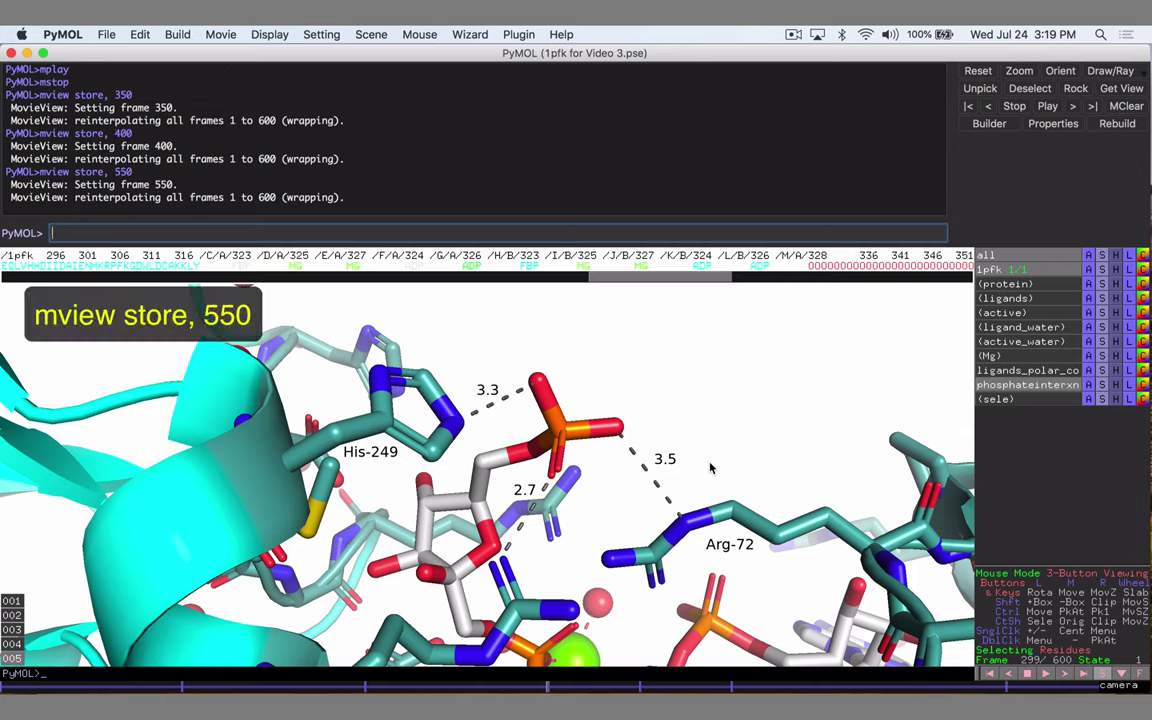
- Rotate the scene 005 view with "turn y, 180" and store it as a camera keyframe with "mview store, 475"
type("turn y, 180")
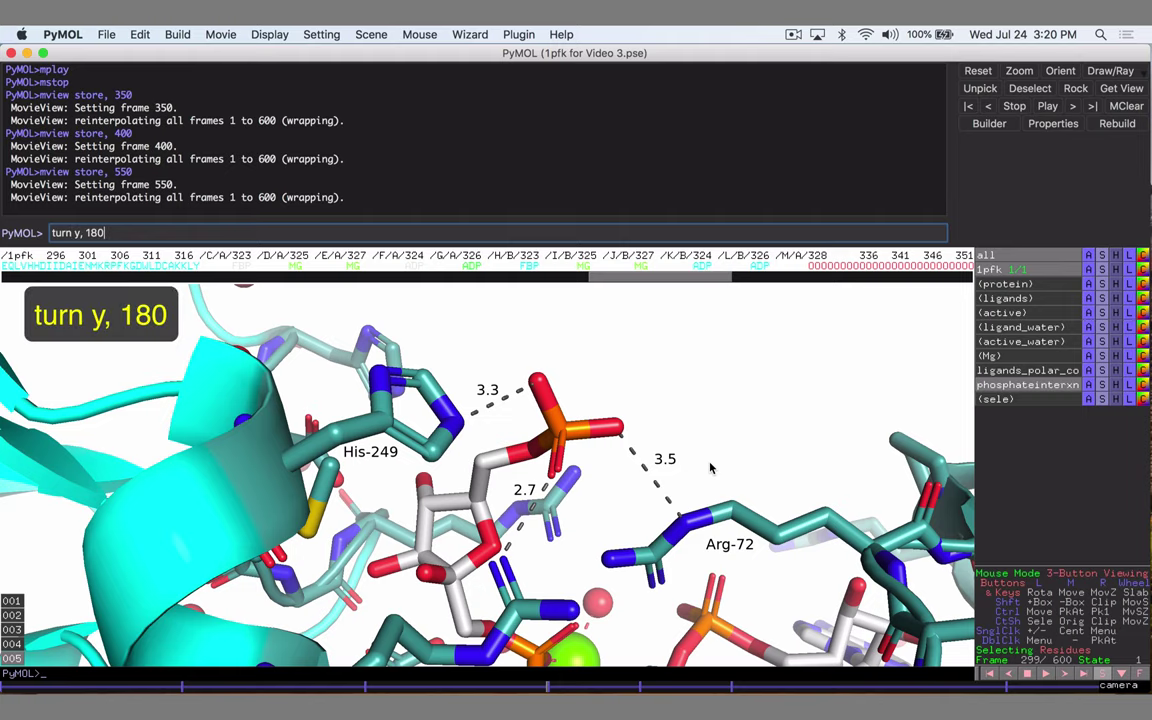
key("Return")
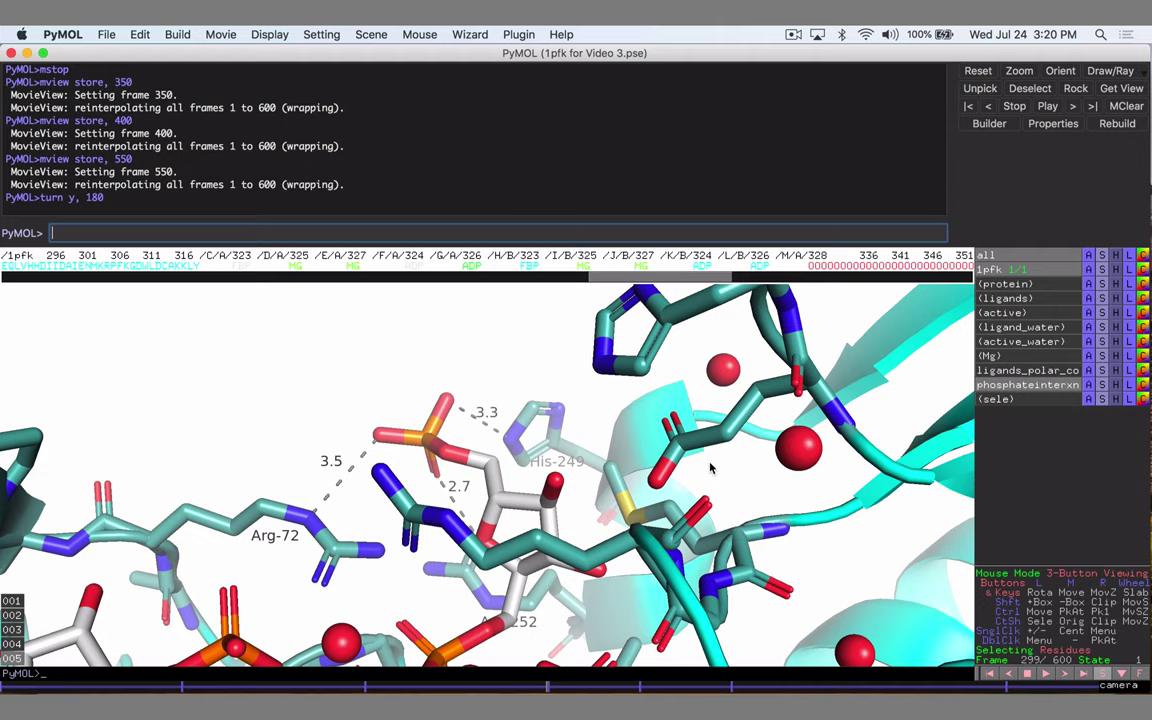
key("Up")
key("Up")
key("BackSpace")
key("BackSpace")
key("BackSpace")
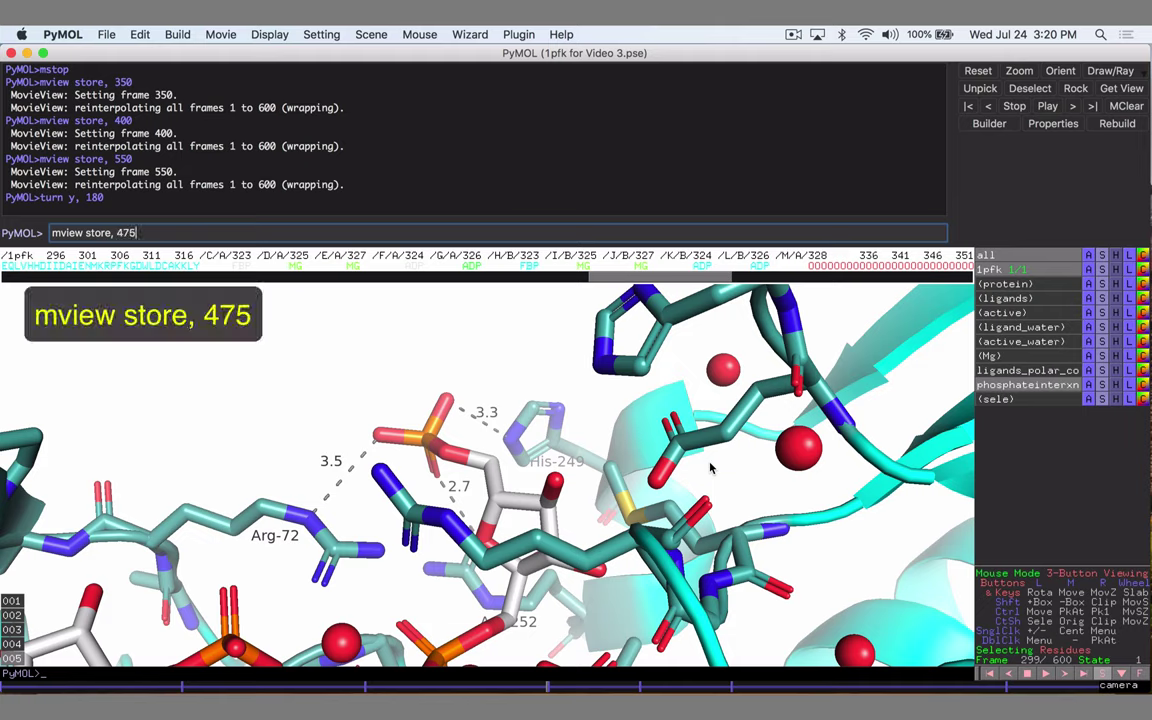
key("Return")
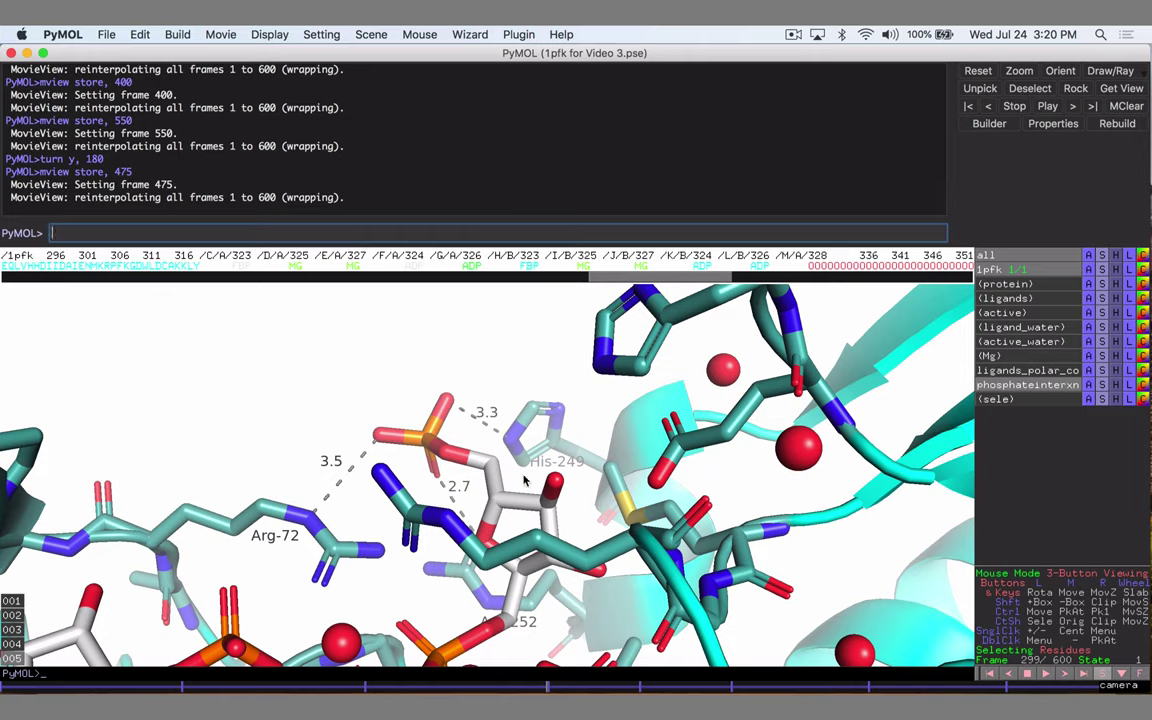
- Recall scene 002 and store its view as the closing camera keyframe with "mview store, 600"
left_click(12, 617)
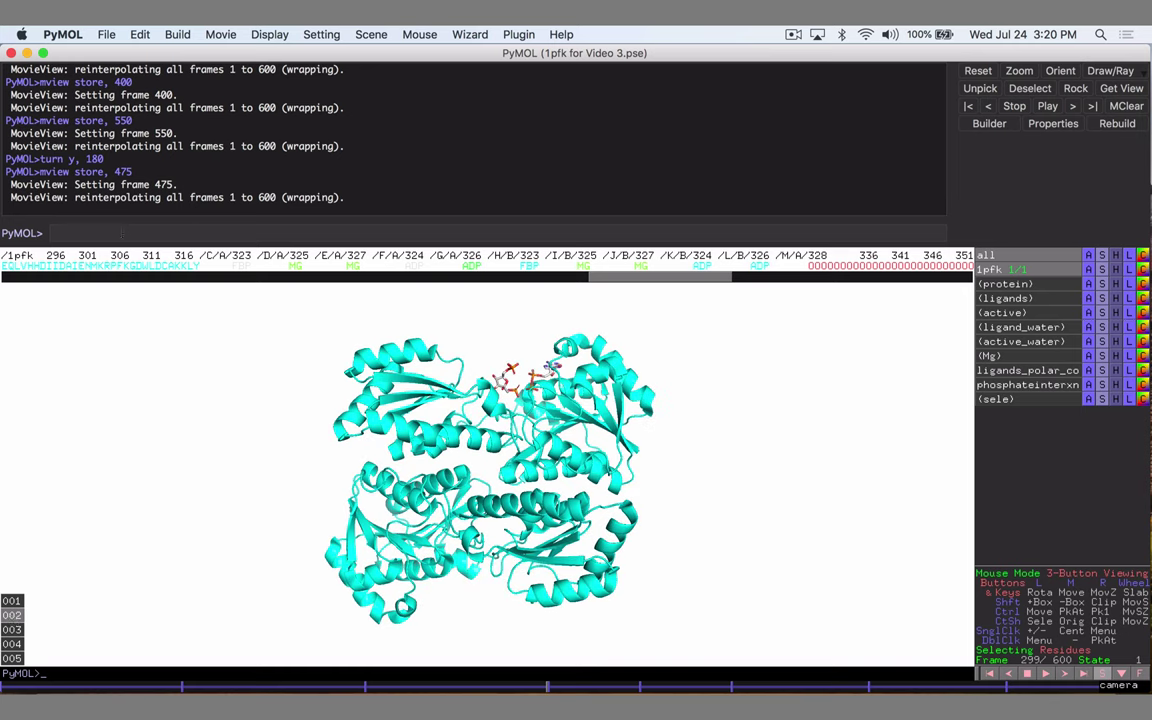
key("Up")
key("BackSpace")
key("BackSpace")
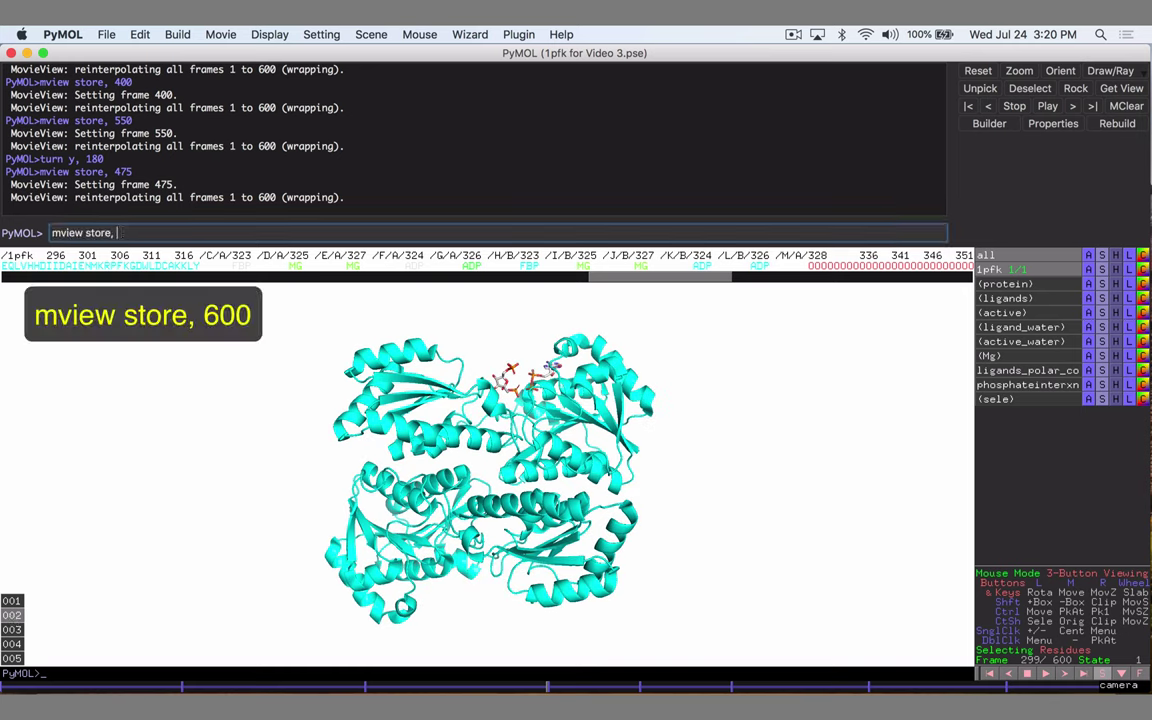
type("600")
key("Return")
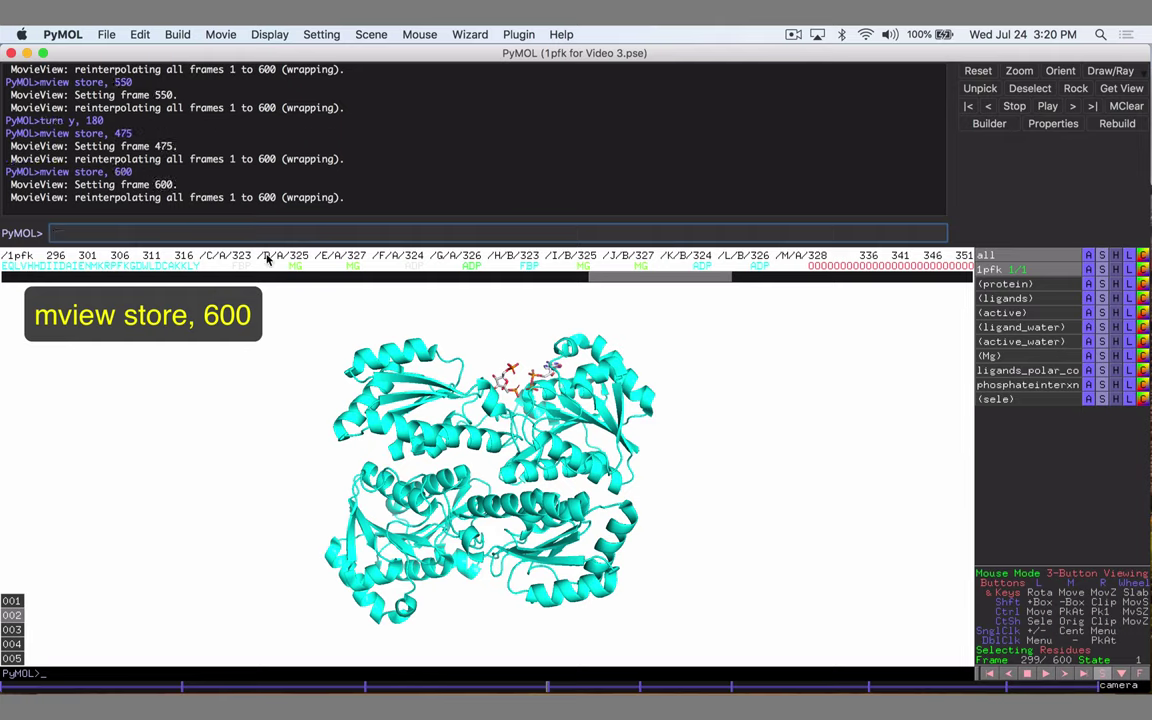
- Return to the start with "frame 001", preview the whole movie with mplay, and stop it with mstop
type("frame ")
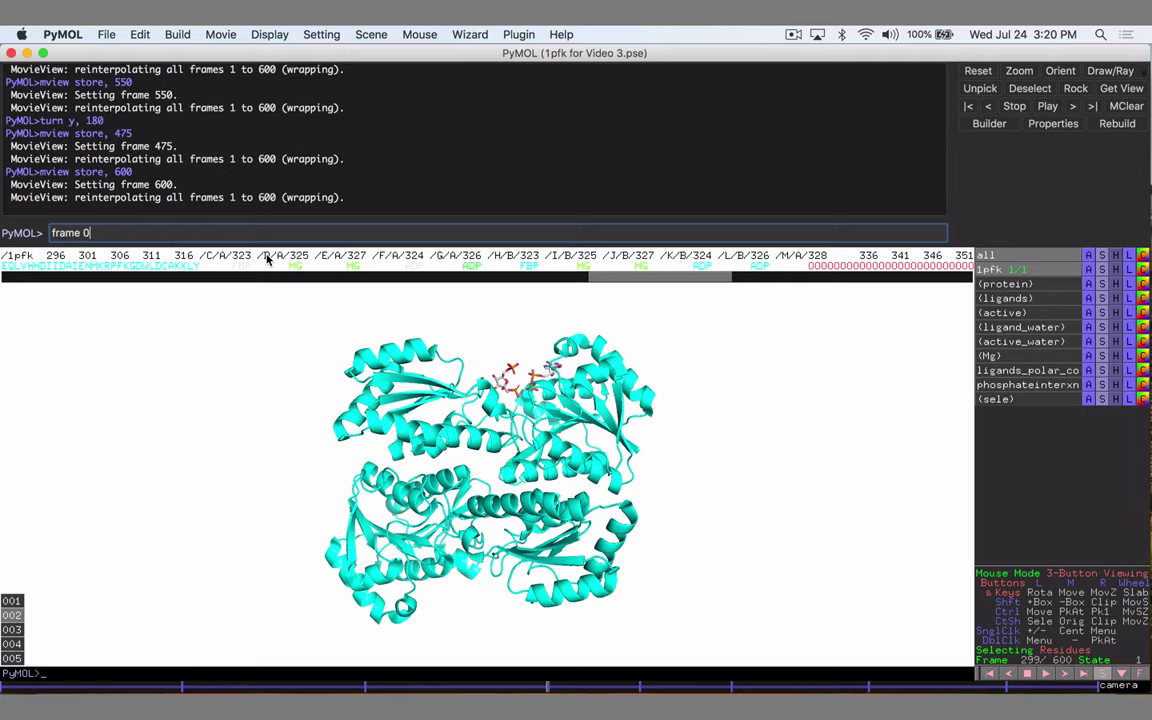
type("001")
key("Return")
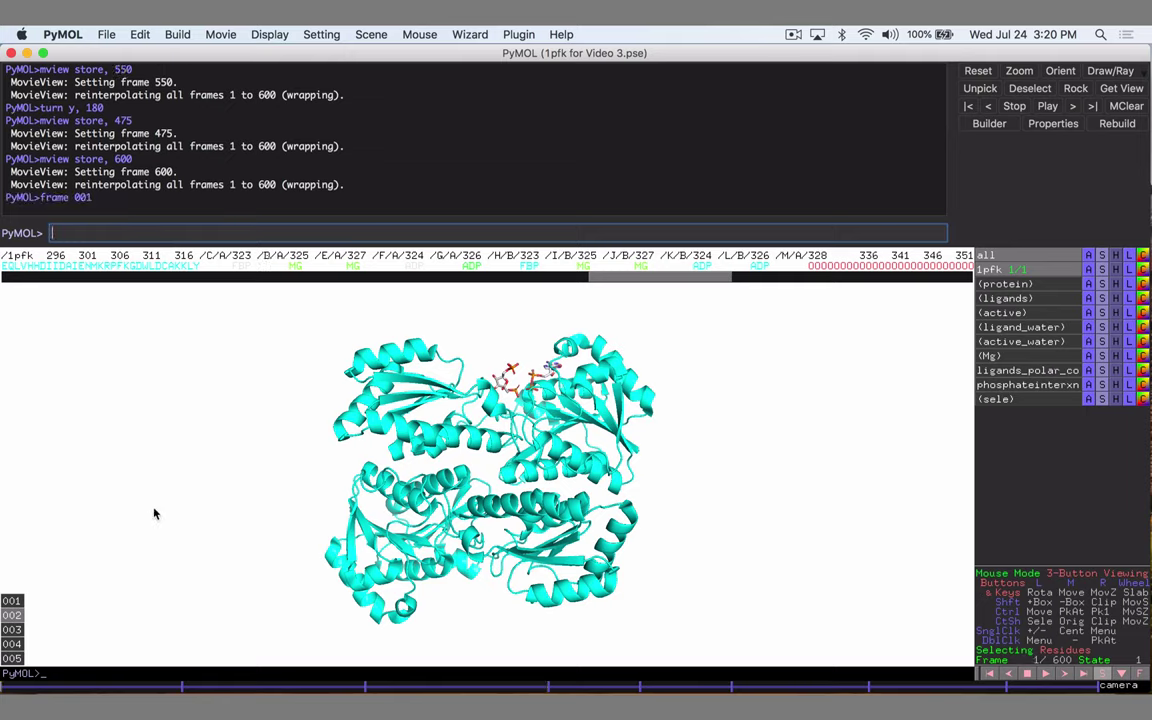
type("mplay")
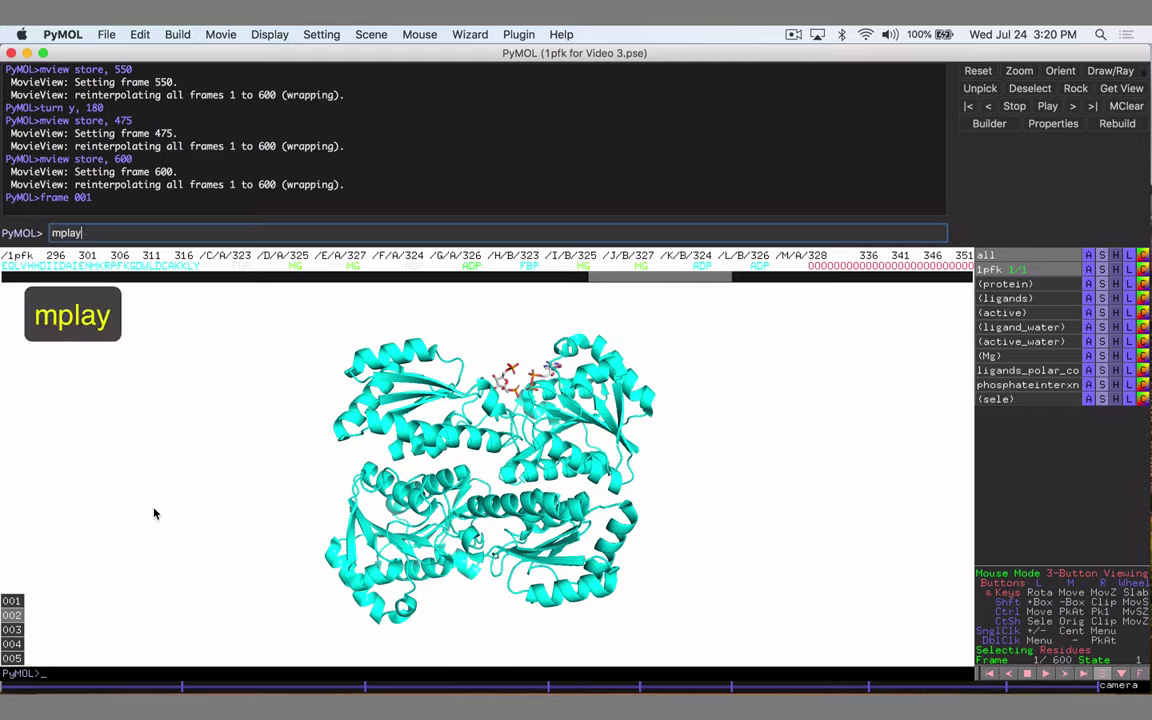
key("Return")
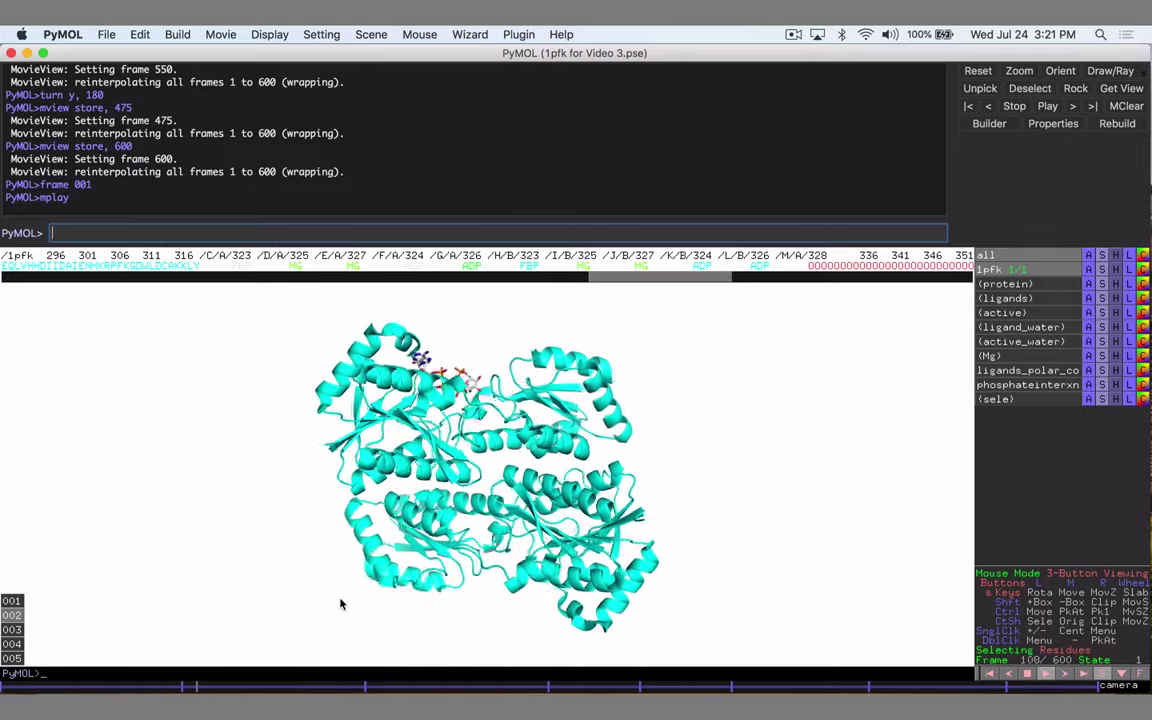
type("mstop")
key("Return")
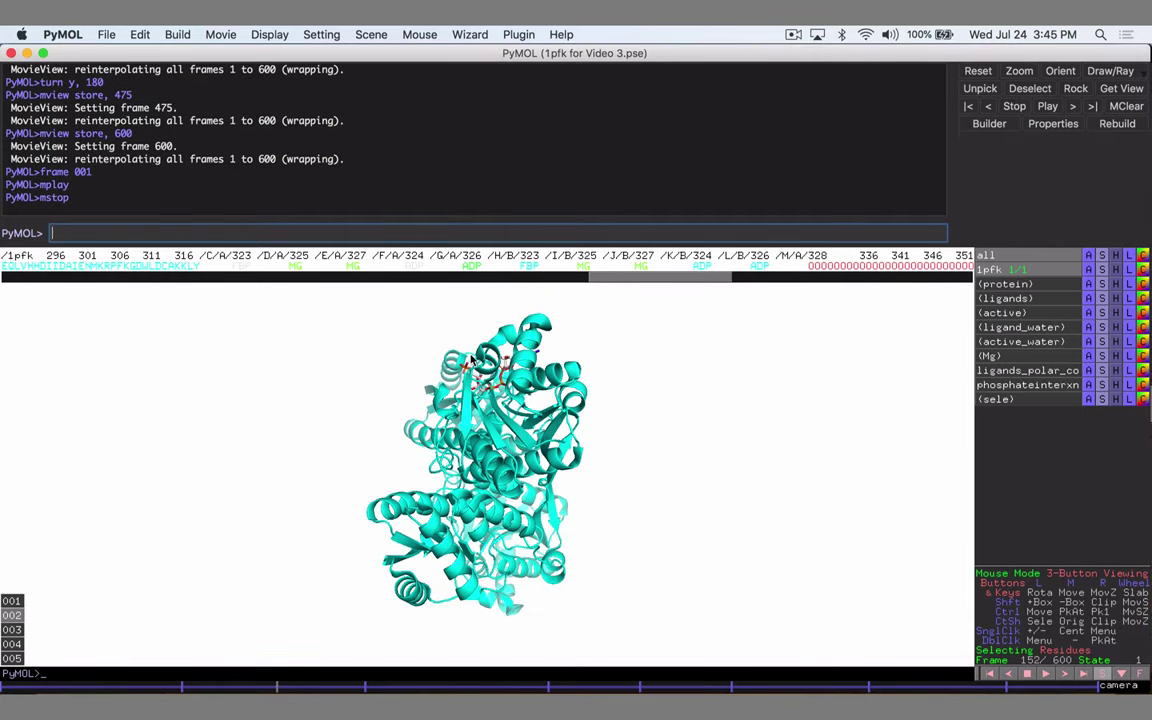
- Export the movie in MPEG 1 format to the _VIDEOS IN PROGRESS folder under the file name "movie"
left_click(100, 32)
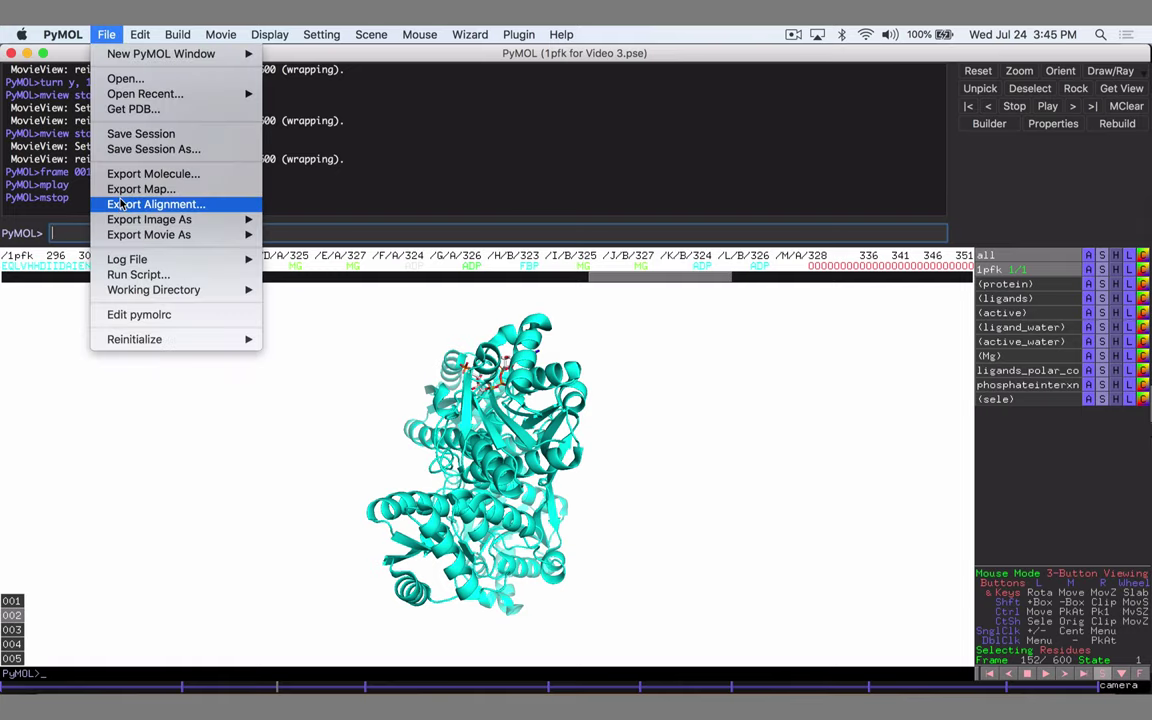
mouse_move(132, 238)
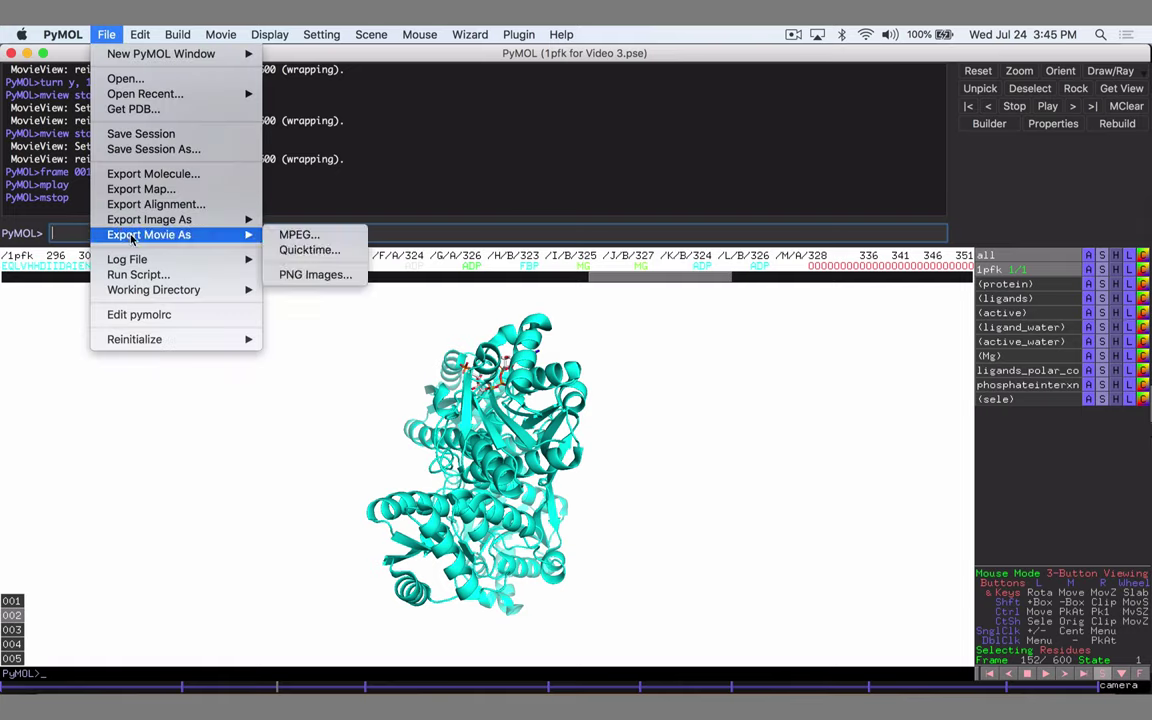
left_click(333, 238)
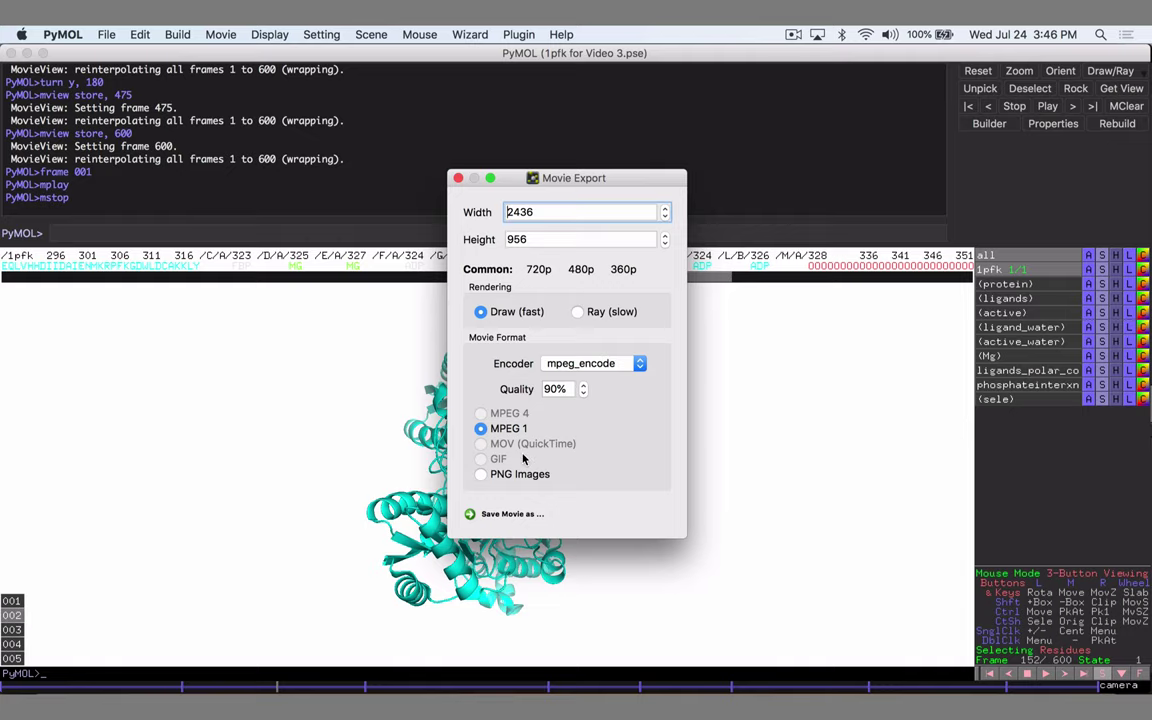
left_click(533, 512)
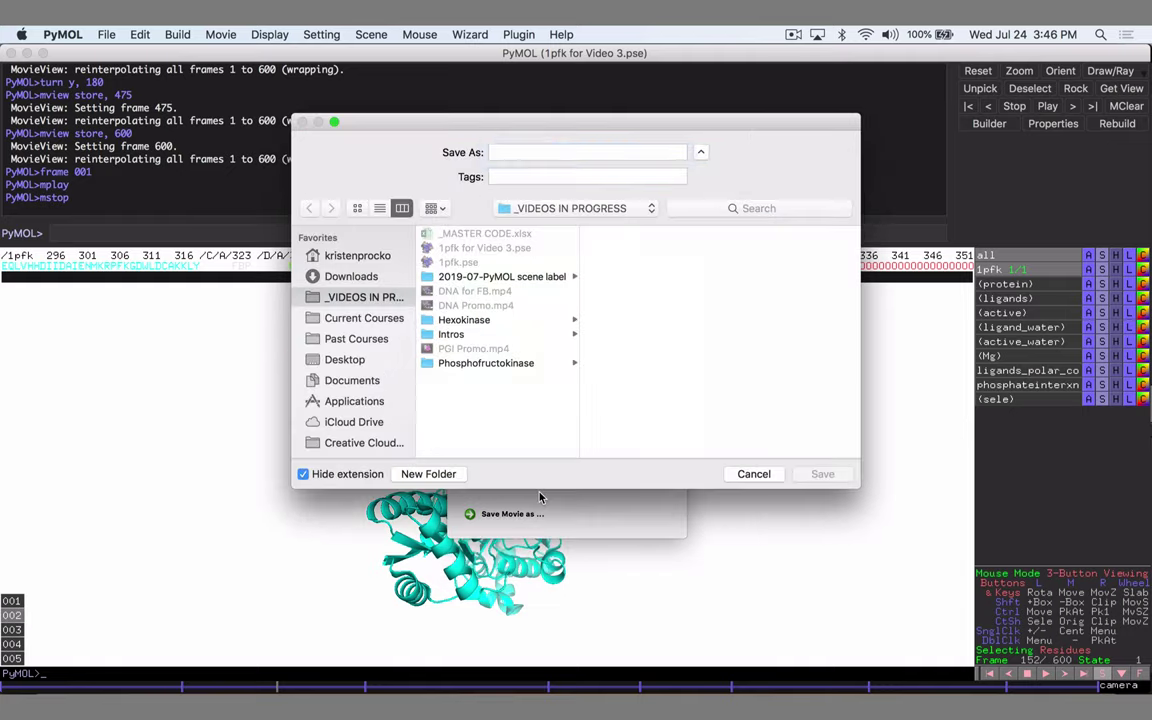
type("m")
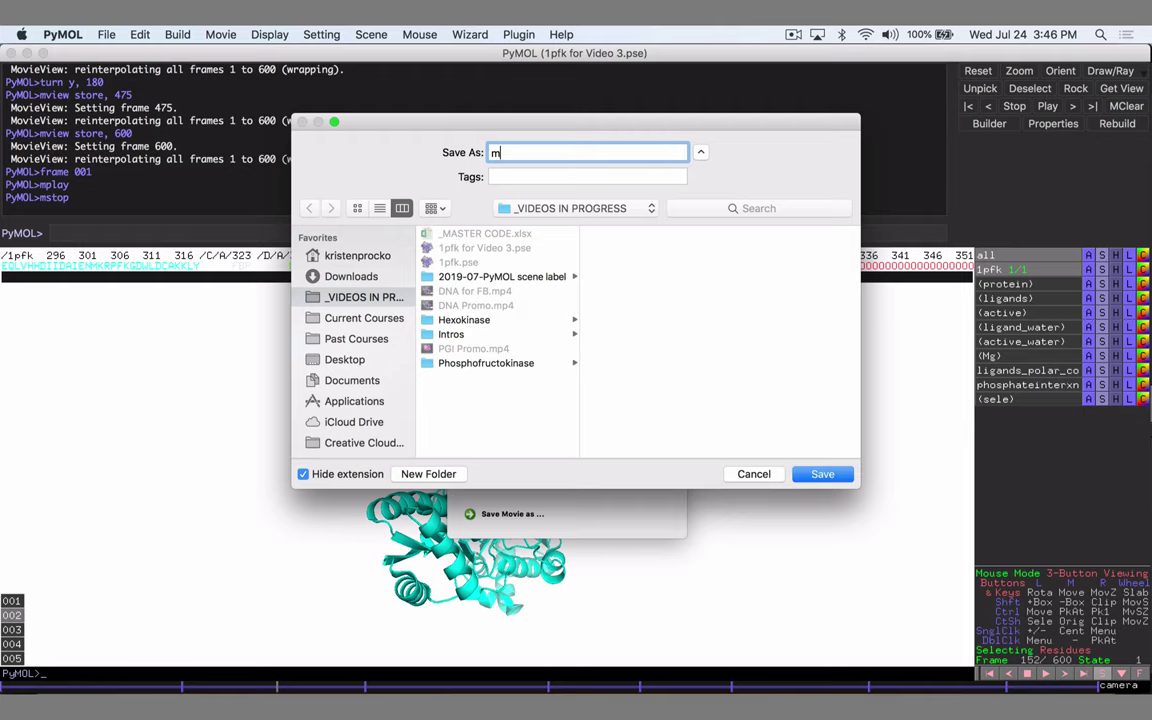
type("ovie")
key("Return")
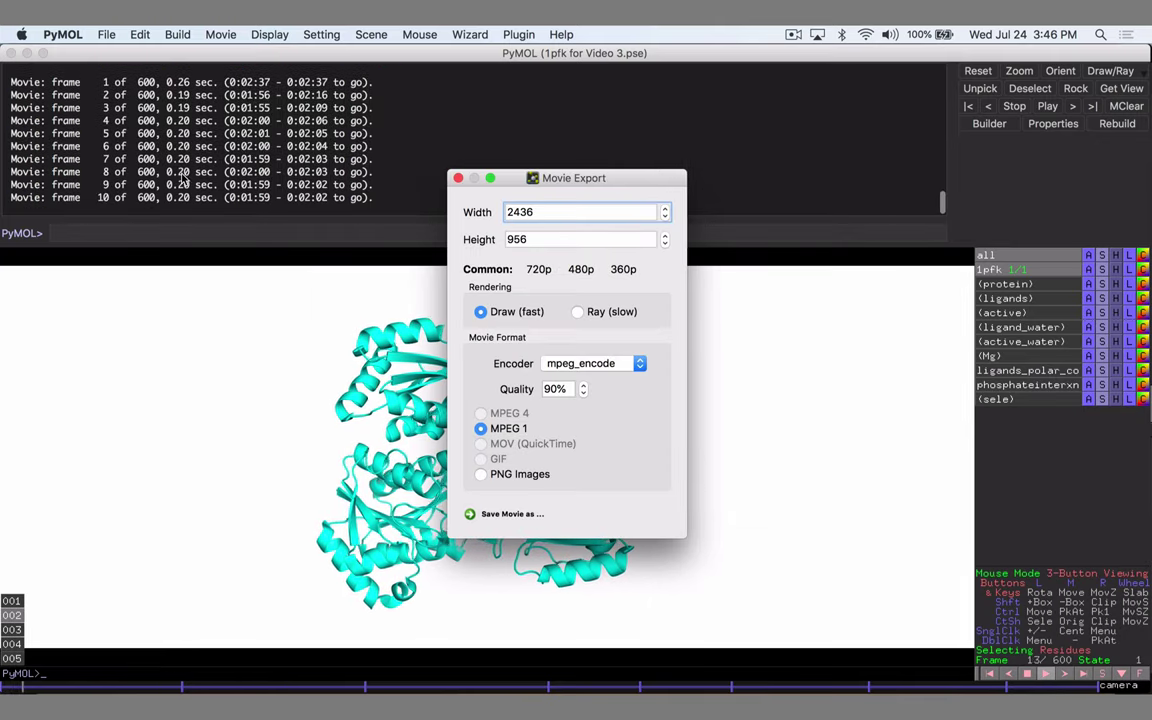
left_click(440, 211)
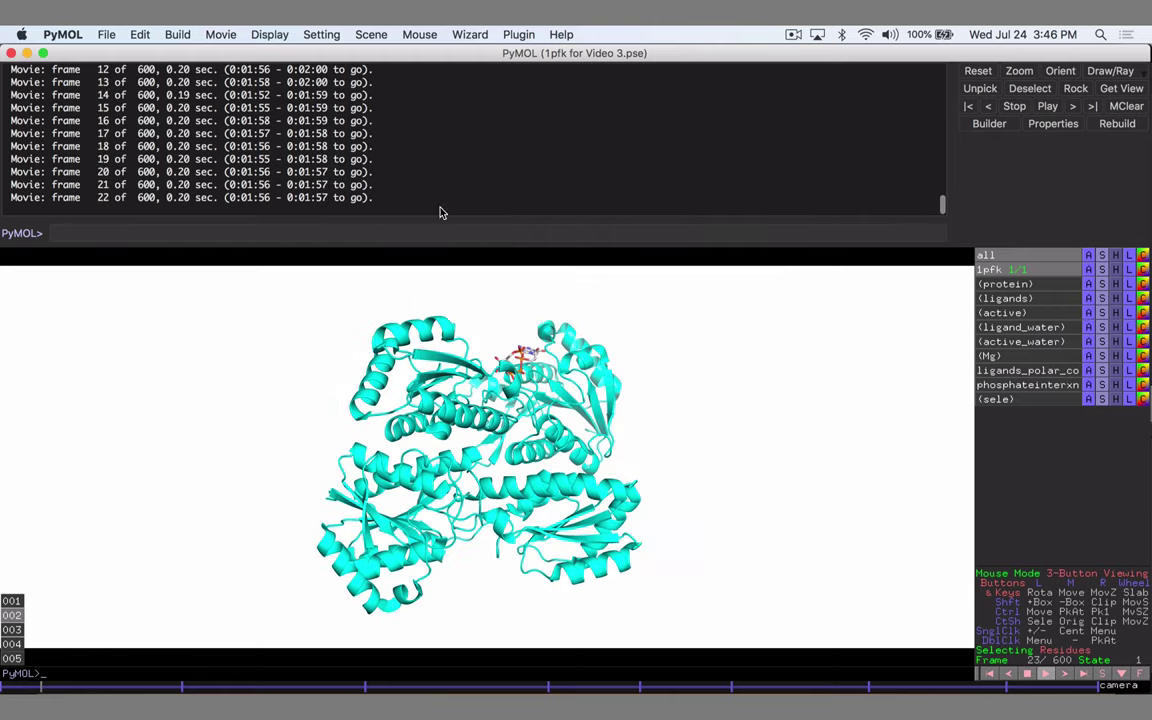